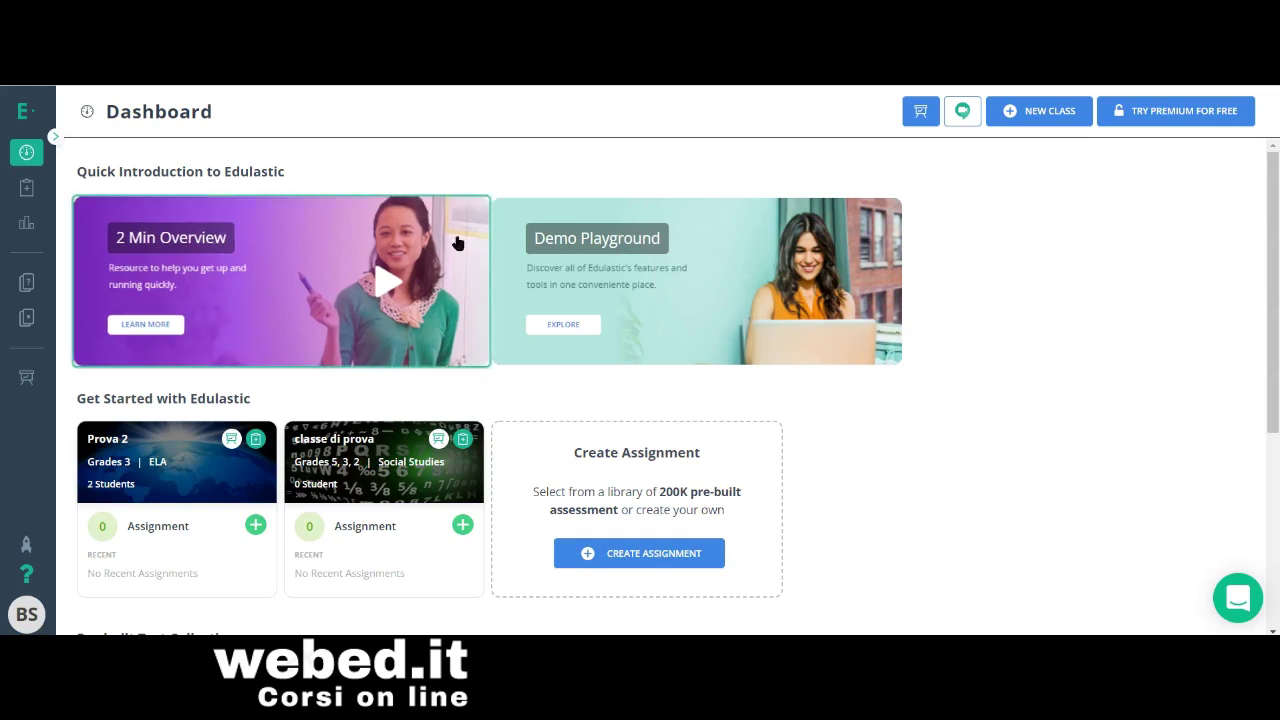
Look over the dashboard down to the pre-built test collections and bring up the new assignment options in Assignments
{"action": "left_click_drag", "start_coordinate": [1271, 188], "coordinate": [1219, 383]}
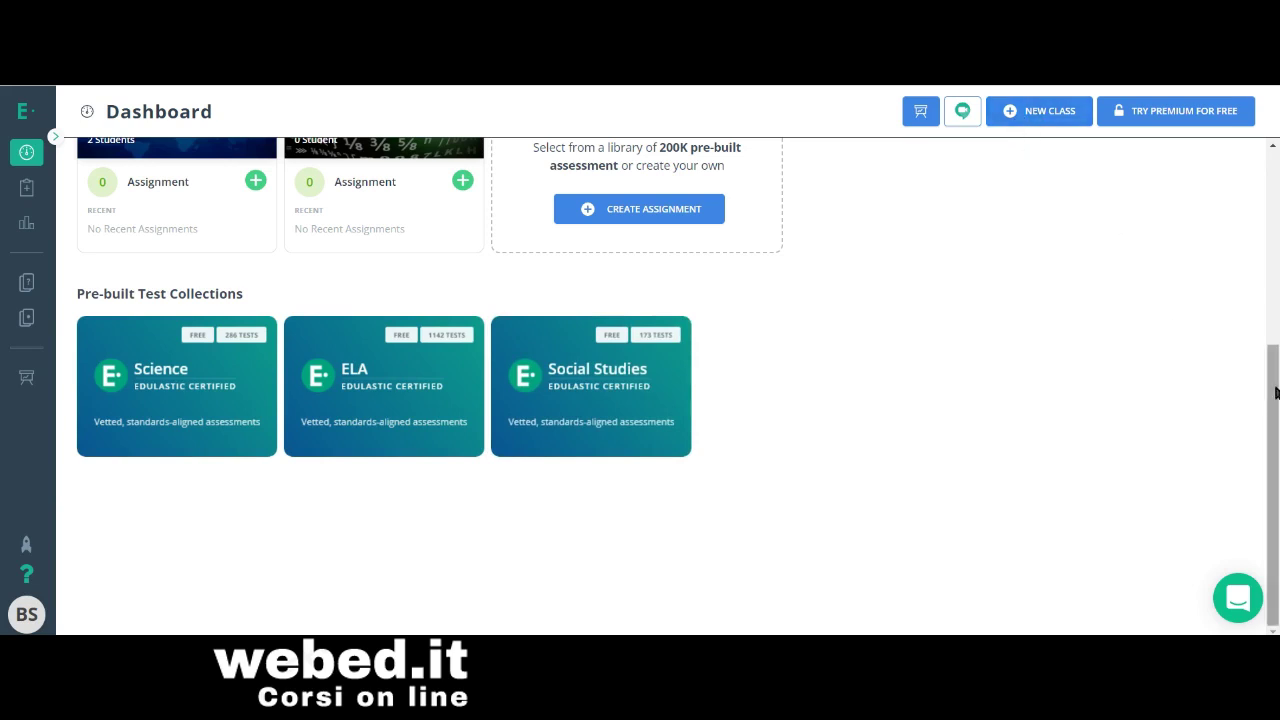
{"action": "left_click_drag", "start_coordinate": [1271, 368], "coordinate": [1178, 148]}
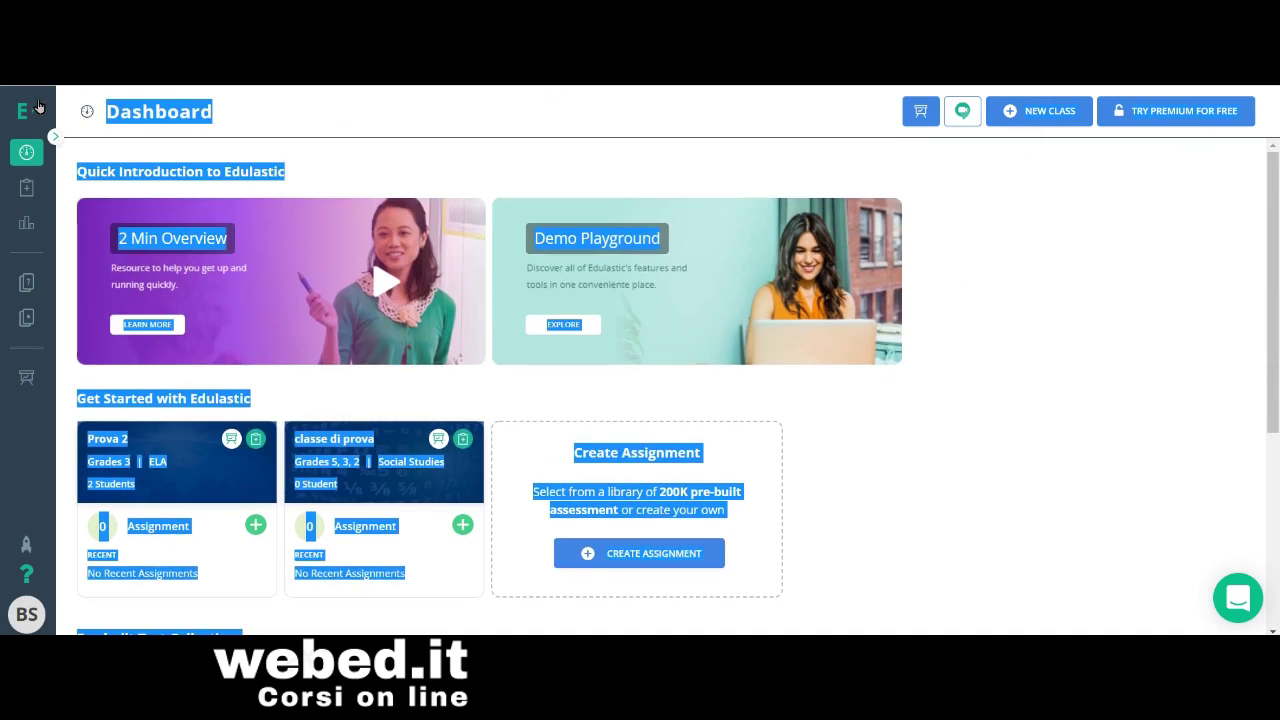
{"action": "mouse_move", "coordinate": [27, 153]}
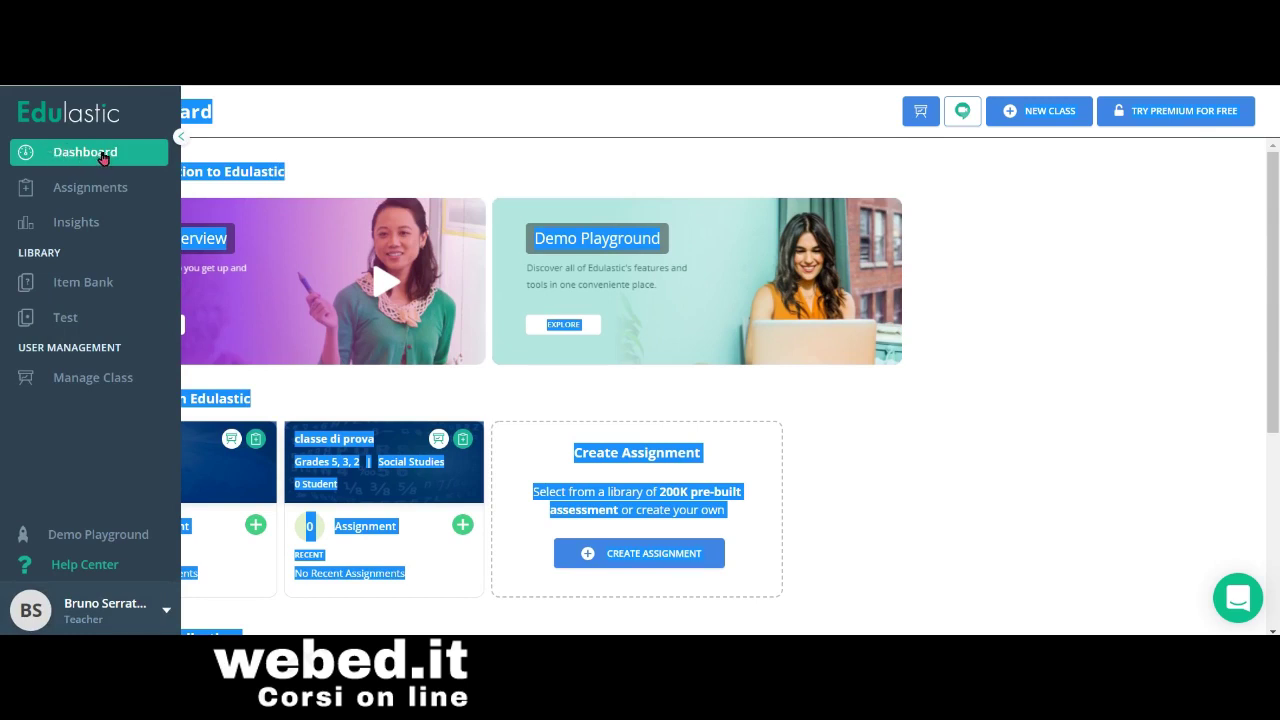
{"action": "left_click", "coordinate": [75, 198]}
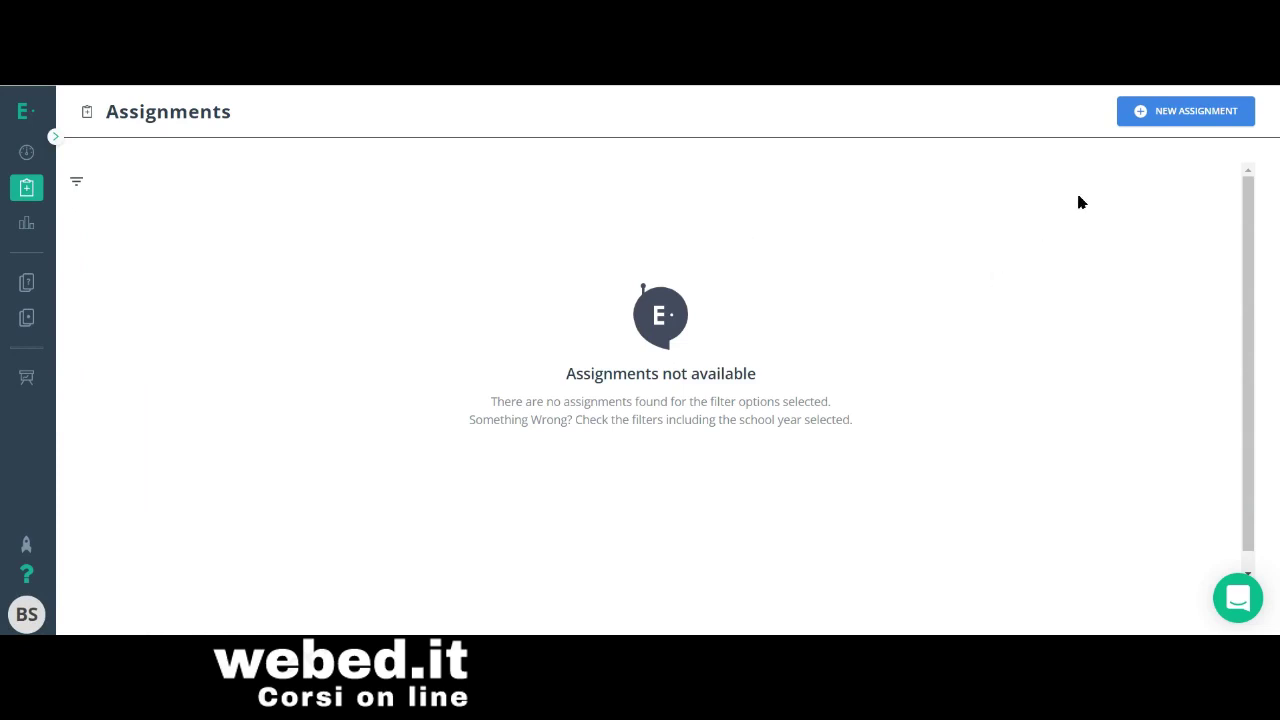
{"action": "left_click", "coordinate": [1143, 117]}
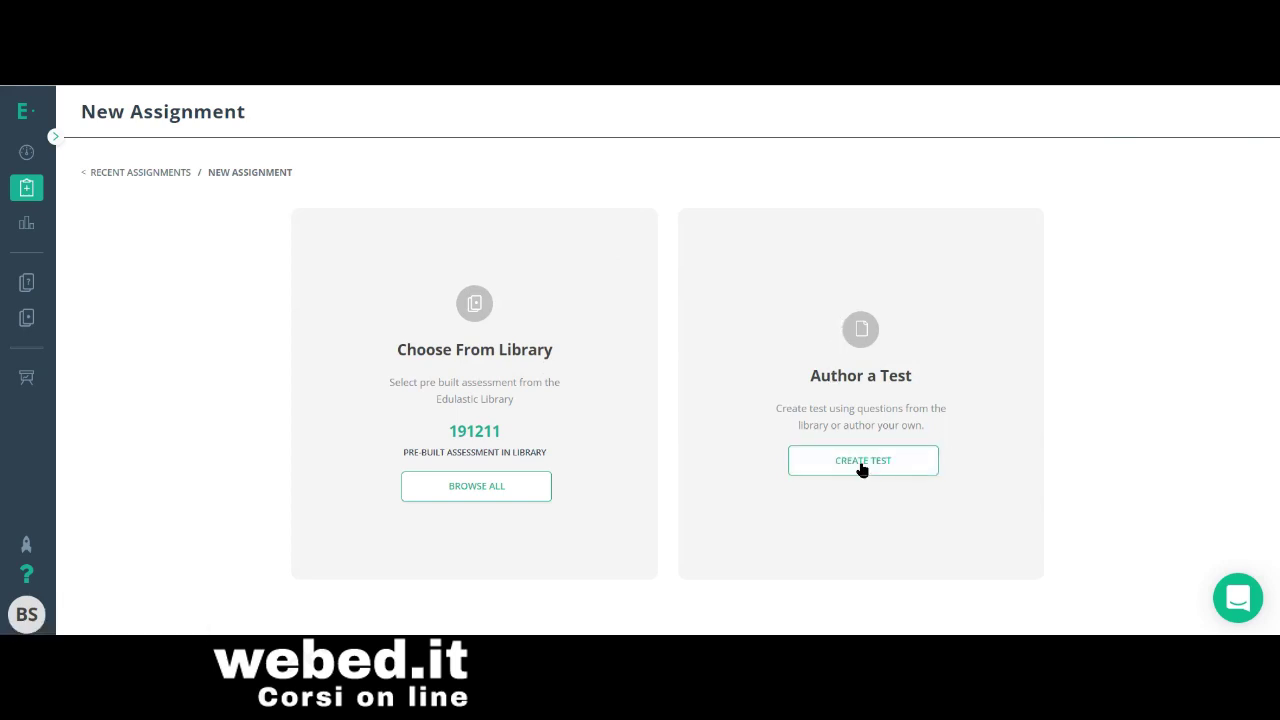
Open Insights and look through the available reports down to the Student Profile Report section
{"action": "mouse_move", "coordinate": [85, 227]}
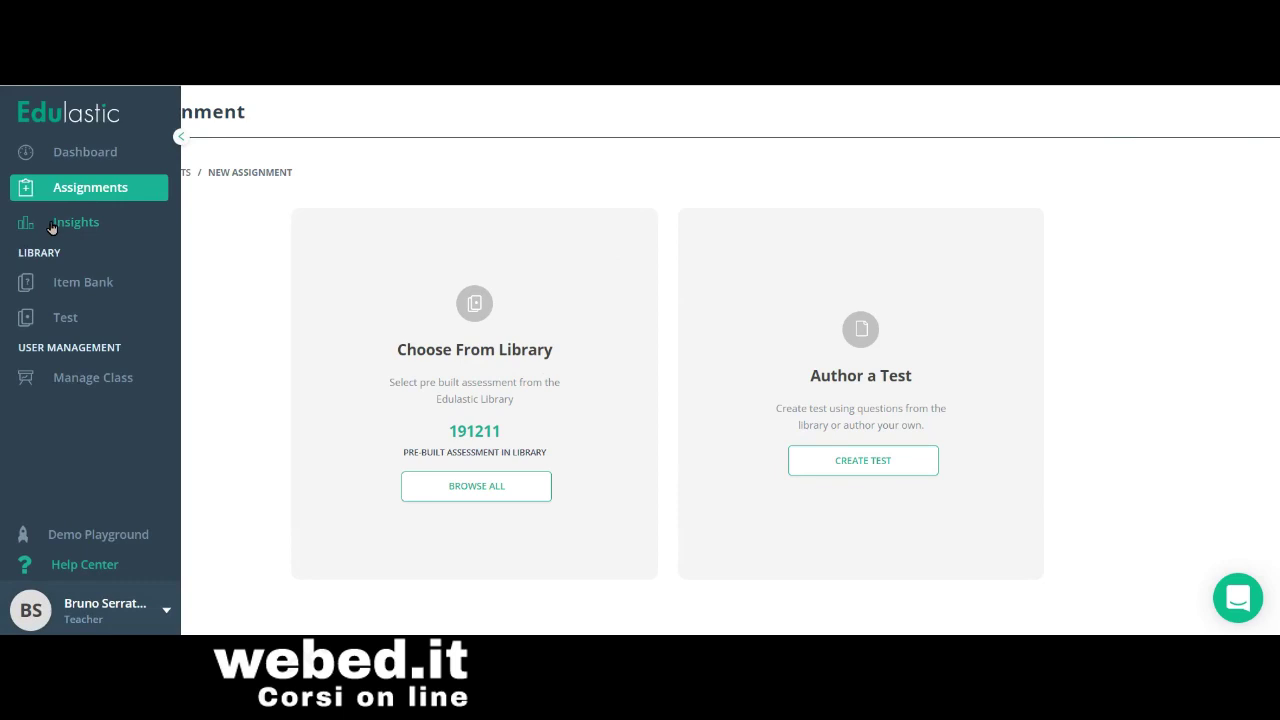
{"action": "left_click", "coordinate": [52, 226]}
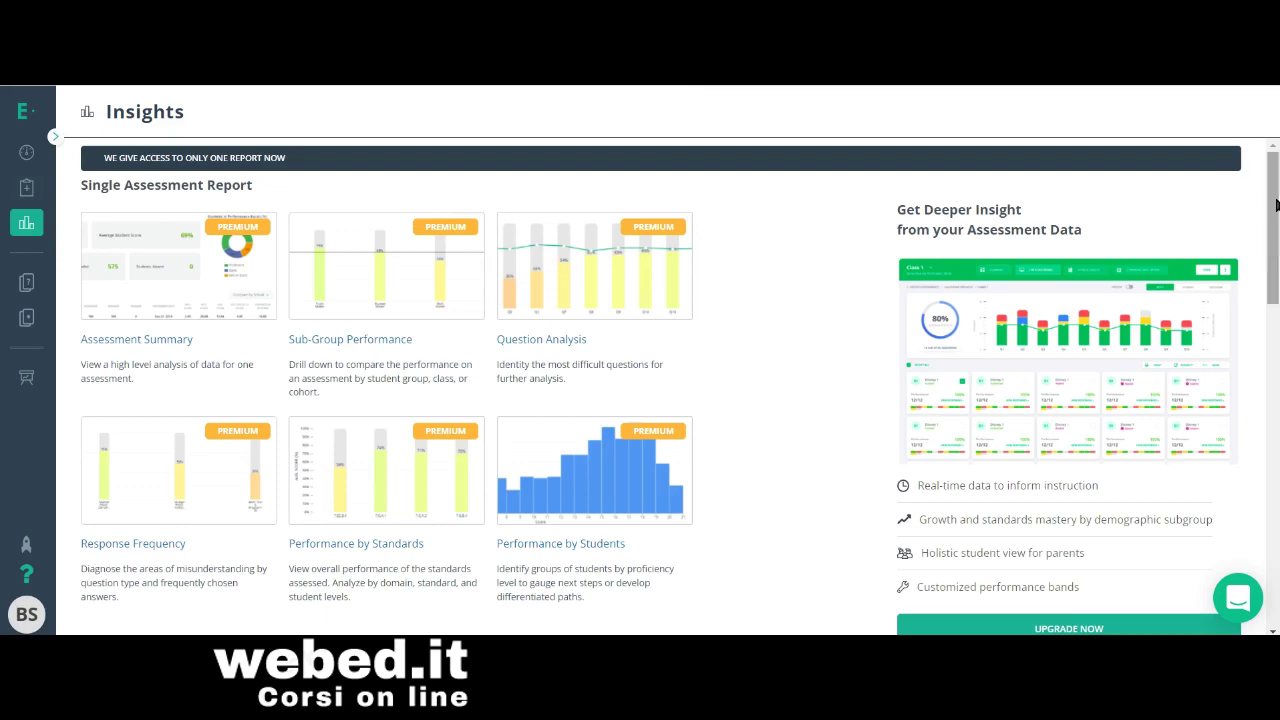
{"action": "left_click_drag", "start_coordinate": [1273, 205], "coordinate": [1276, 437]}
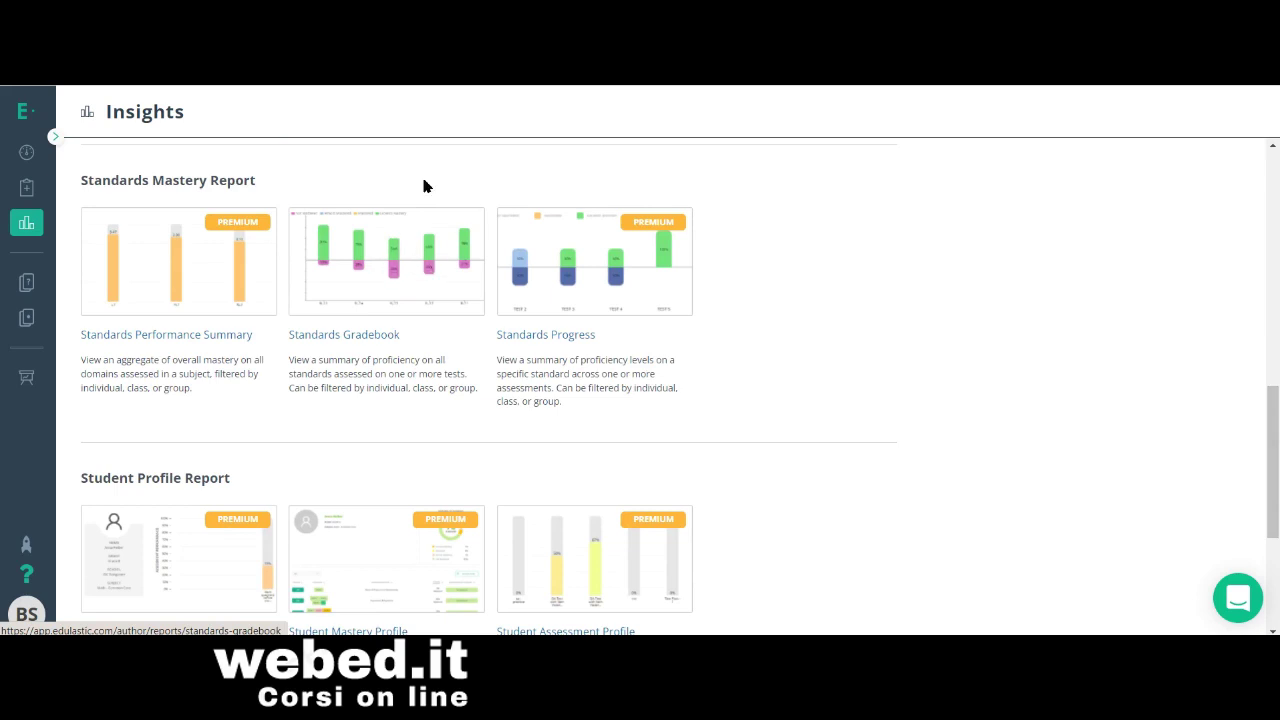
Open the Item Bank and look over the question items in the entire library
{"action": "mouse_move", "coordinate": [18, 282]}
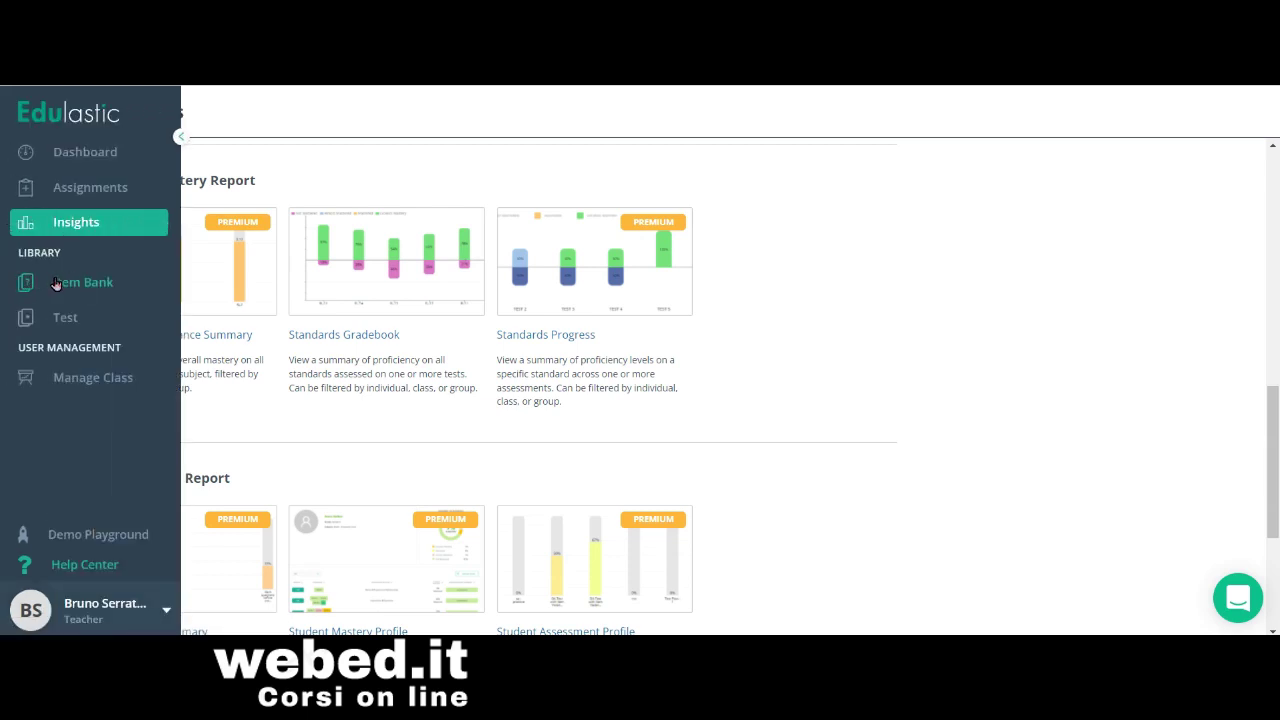
{"action": "left_click", "coordinate": [56, 284]}
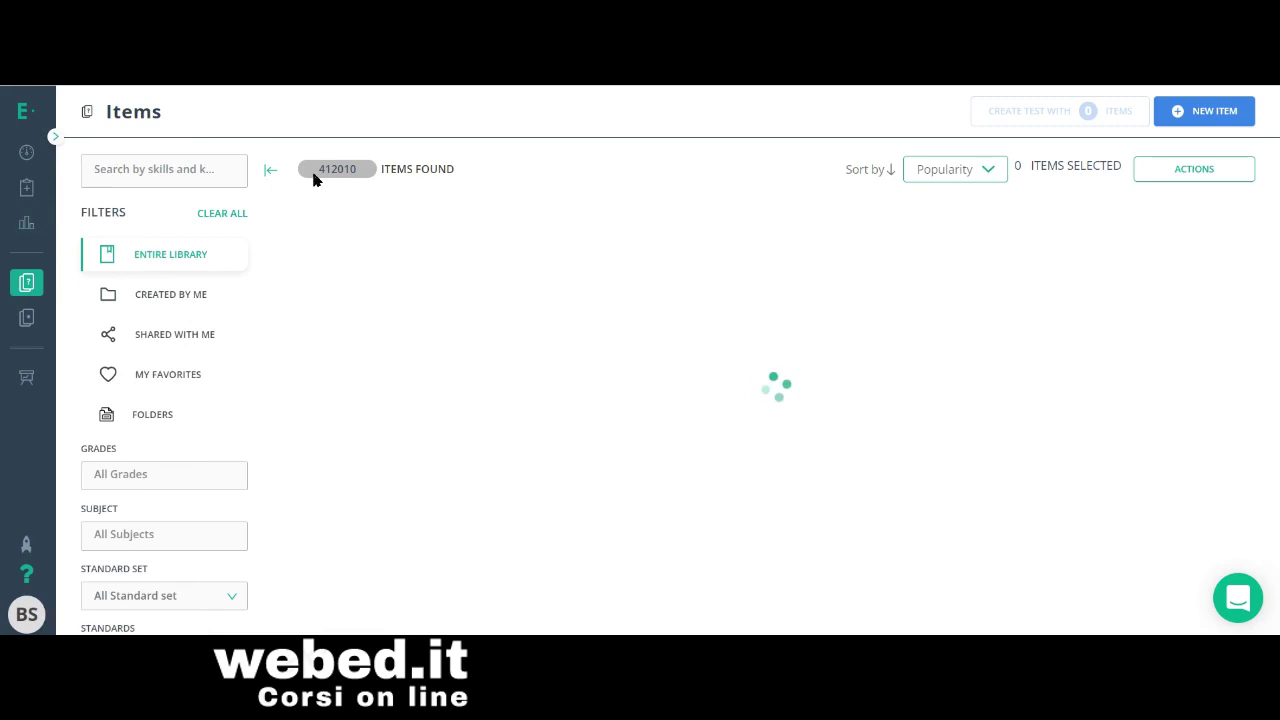
{"action": "left_click", "coordinate": [1185, 172]}
{"action": "left_click", "coordinate": [510, 206]}
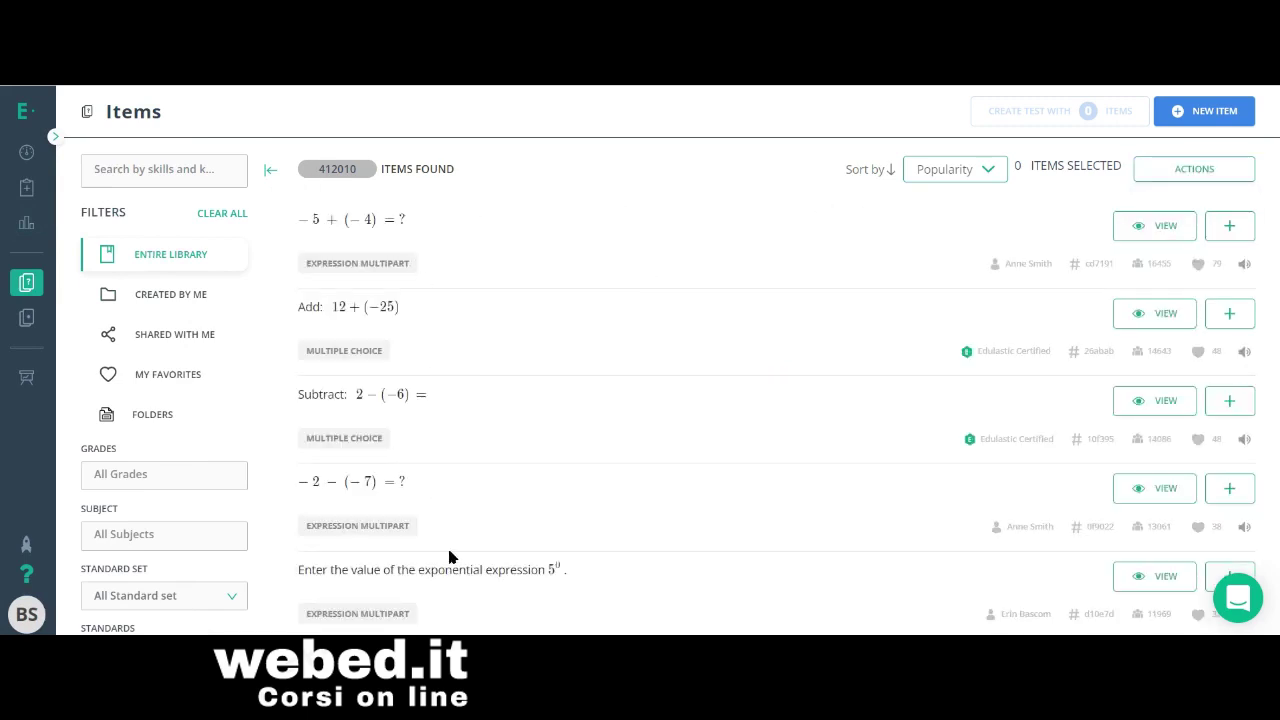
Open the test library and narrow the Edulastic Certified tests to Grade 3 and Other Subjects
{"action": "left_click", "coordinate": [56, 137]}
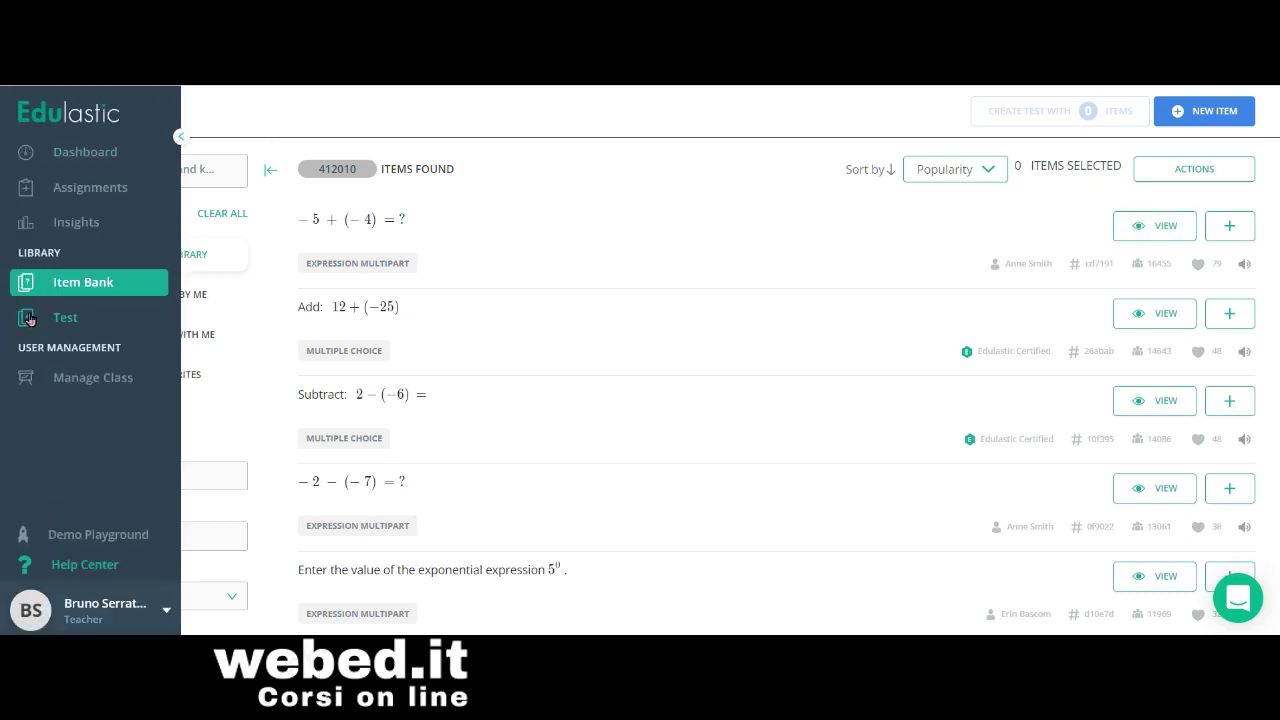
{"action": "left_click", "coordinate": [30, 319]}
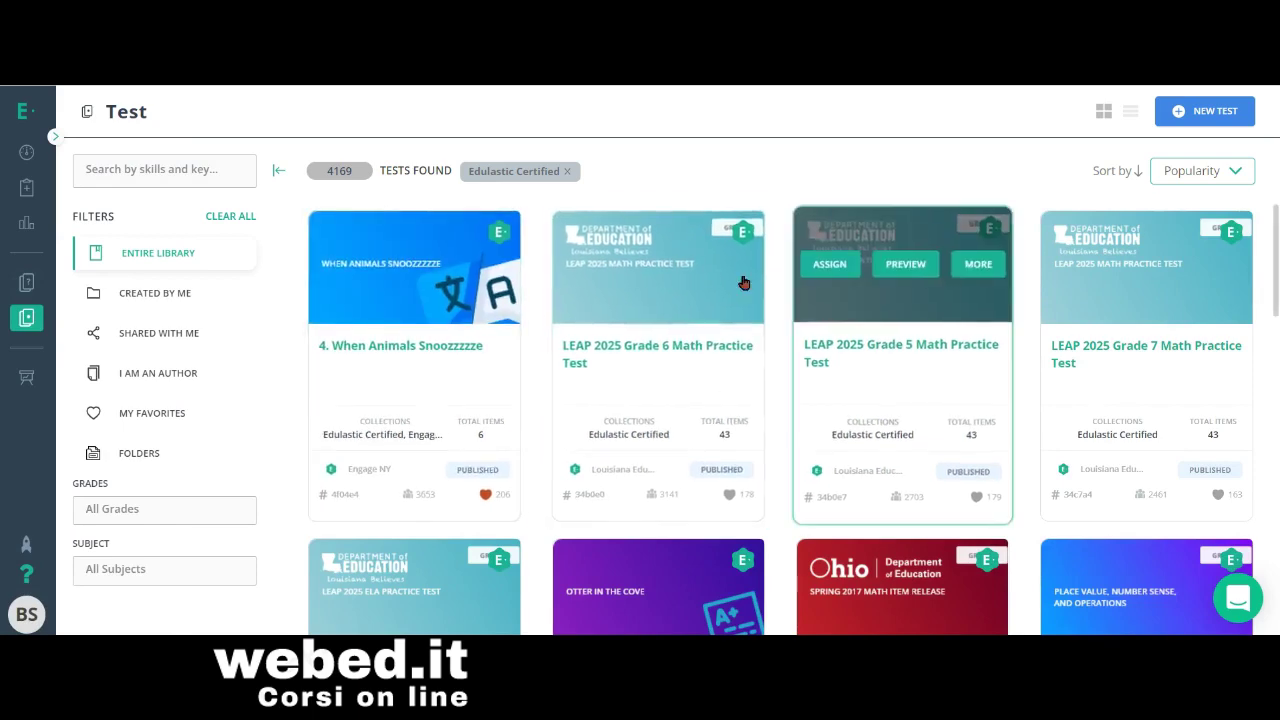
{"action": "mouse_move", "coordinate": [1277, 232]}
{"action": "left_mouse_down"}
{"action": "mouse_move", "coordinate": [1277, 313]}
{"action": "mouse_move", "coordinate": [1277, 230]}
{"action": "left_mouse_up"}
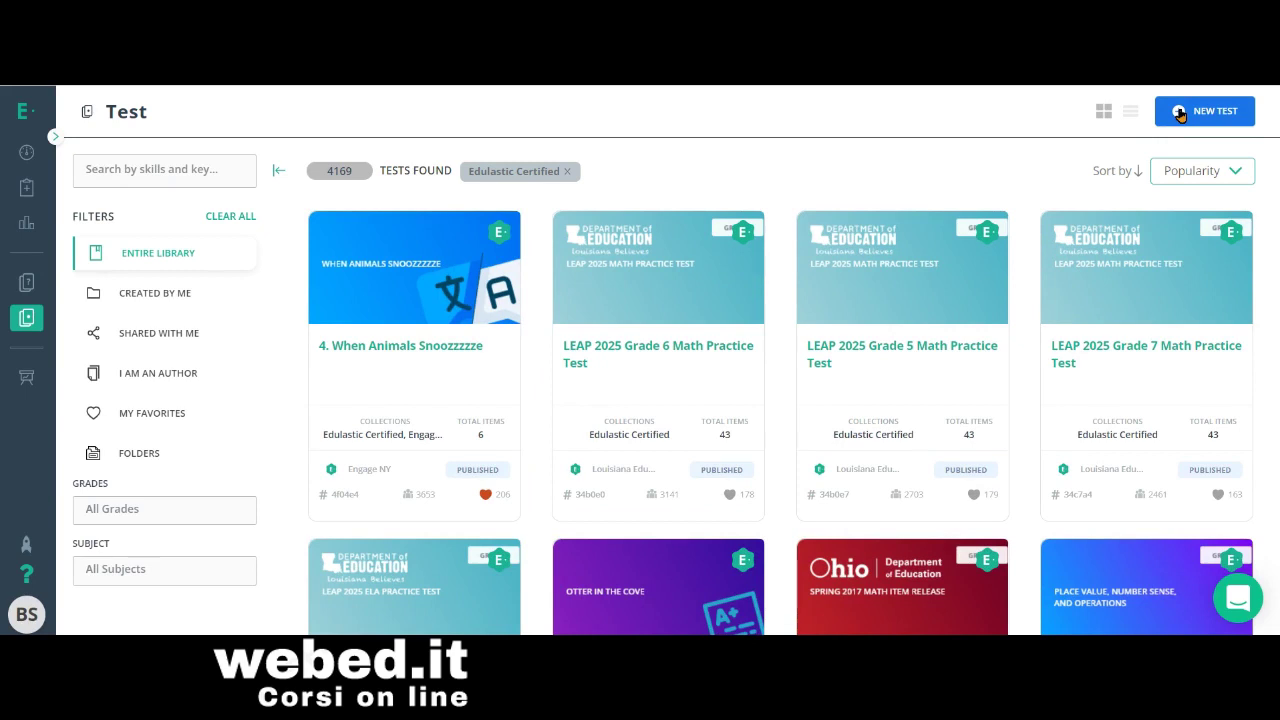
{"action": "mouse_move", "coordinate": [632, 241]}
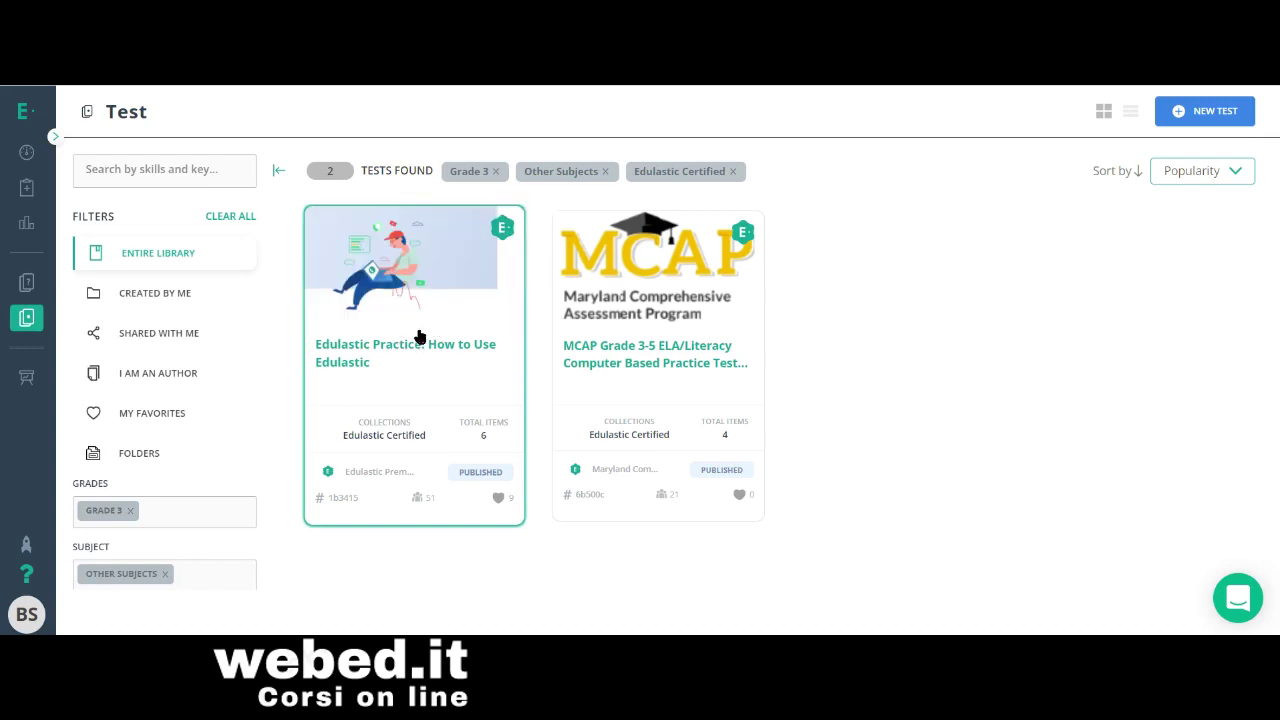
Preview the test "Edulastic Practice: How to Use Edulastic" and advance to question 2
{"action": "left_click", "coordinate": [420, 334]}
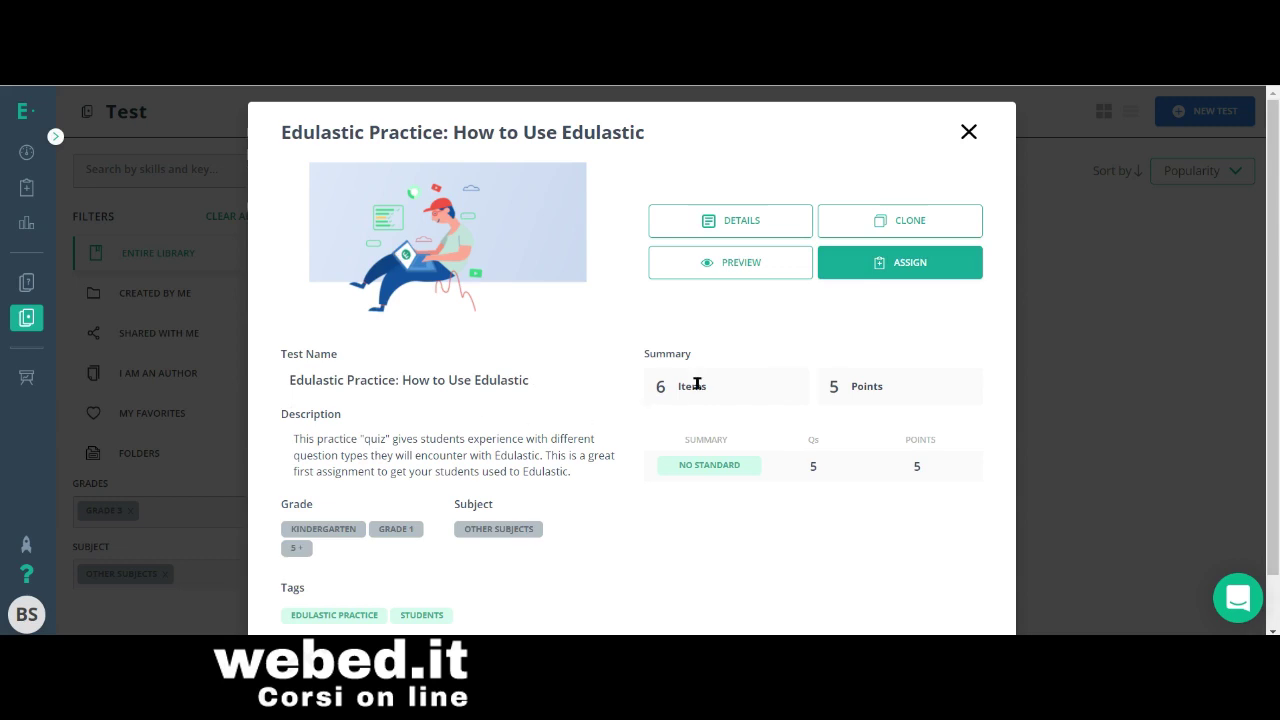
{"action": "left_click", "coordinate": [727, 266]}
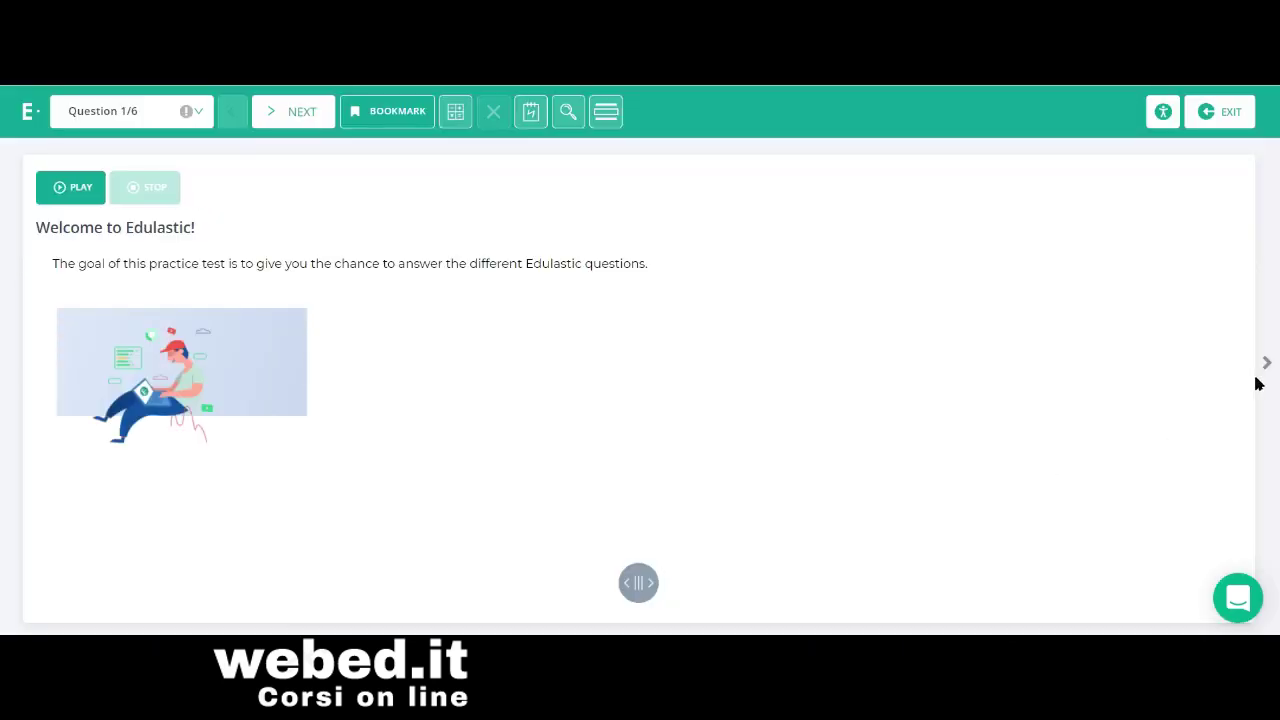
{"action": "left_click", "coordinate": [1266, 363]}
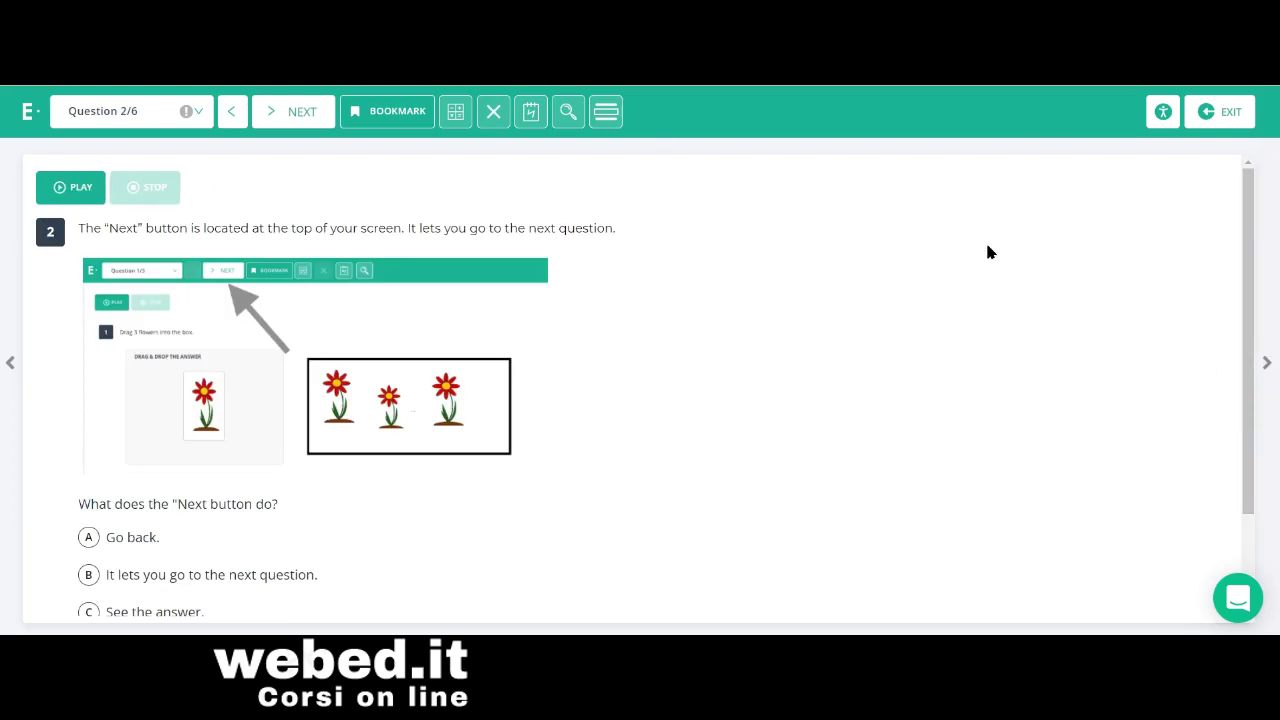
{"action": "mouse_move", "coordinate": [1248, 234]}
{"action": "left_mouse_down"}
{"action": "mouse_move", "coordinate": [1241, 335]}
{"action": "mouse_move", "coordinate": [1240, 218]}
{"action": "left_mouse_up"}
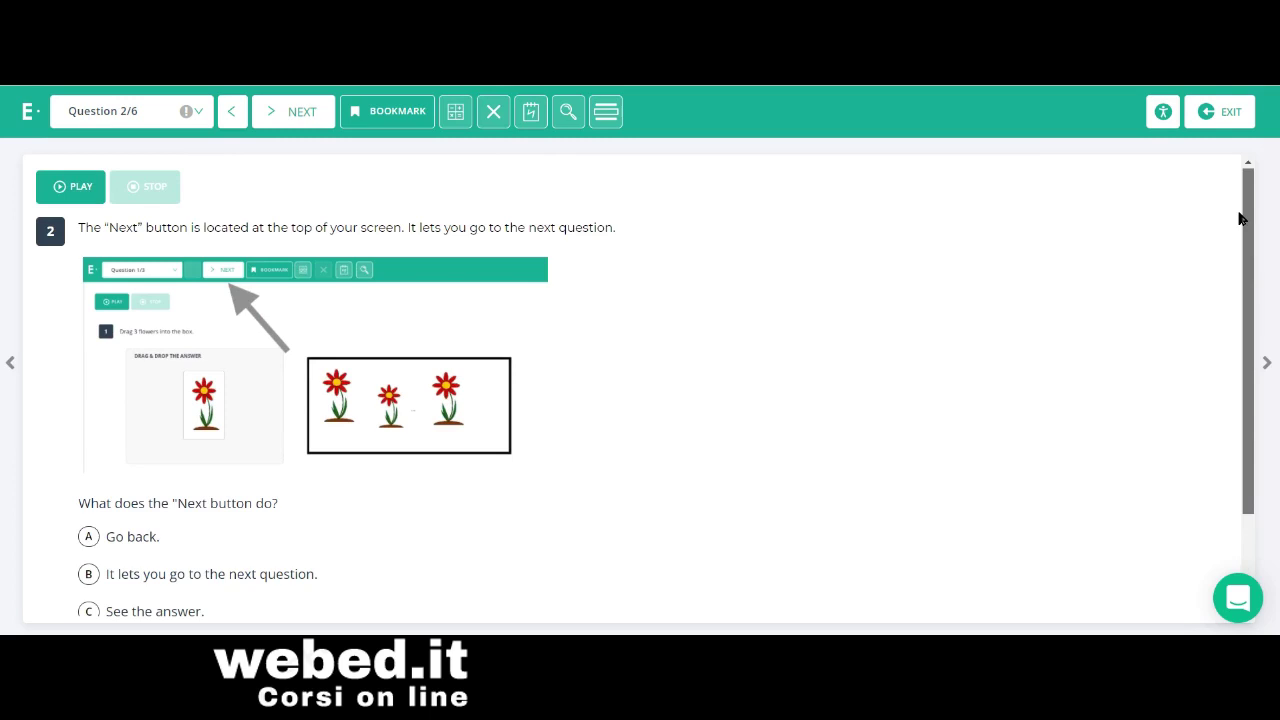
{"action": "mouse_move", "coordinate": [1240, 218]}
{"action": "left_mouse_down"}
{"action": "mouse_move", "coordinate": [1240, 280]}
{"action": "mouse_move", "coordinate": [1249, 205]}
{"action": "left_mouse_up"}
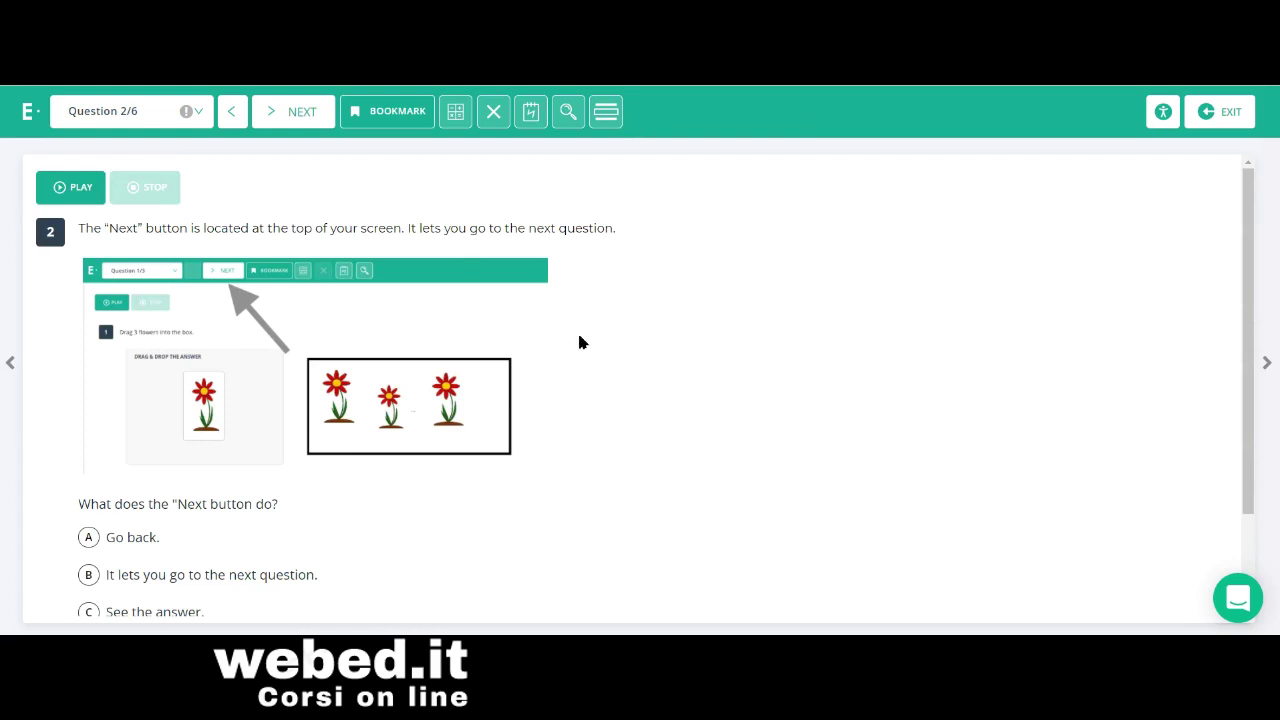
Place the line reader over question 2's opening sentence, and switch the magnifier on and off again
{"action": "left_click", "coordinate": [607, 115]}
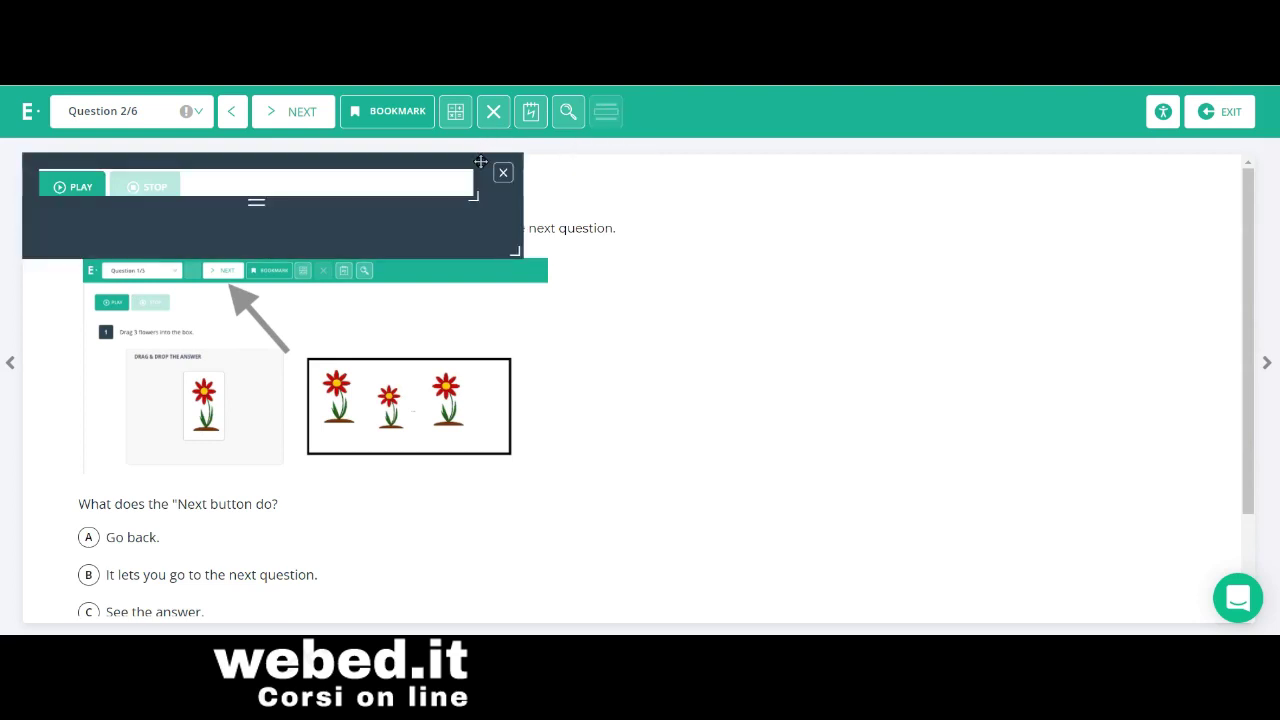
{"action": "left_click_drag", "start_coordinate": [477, 183], "coordinate": [543, 230]}
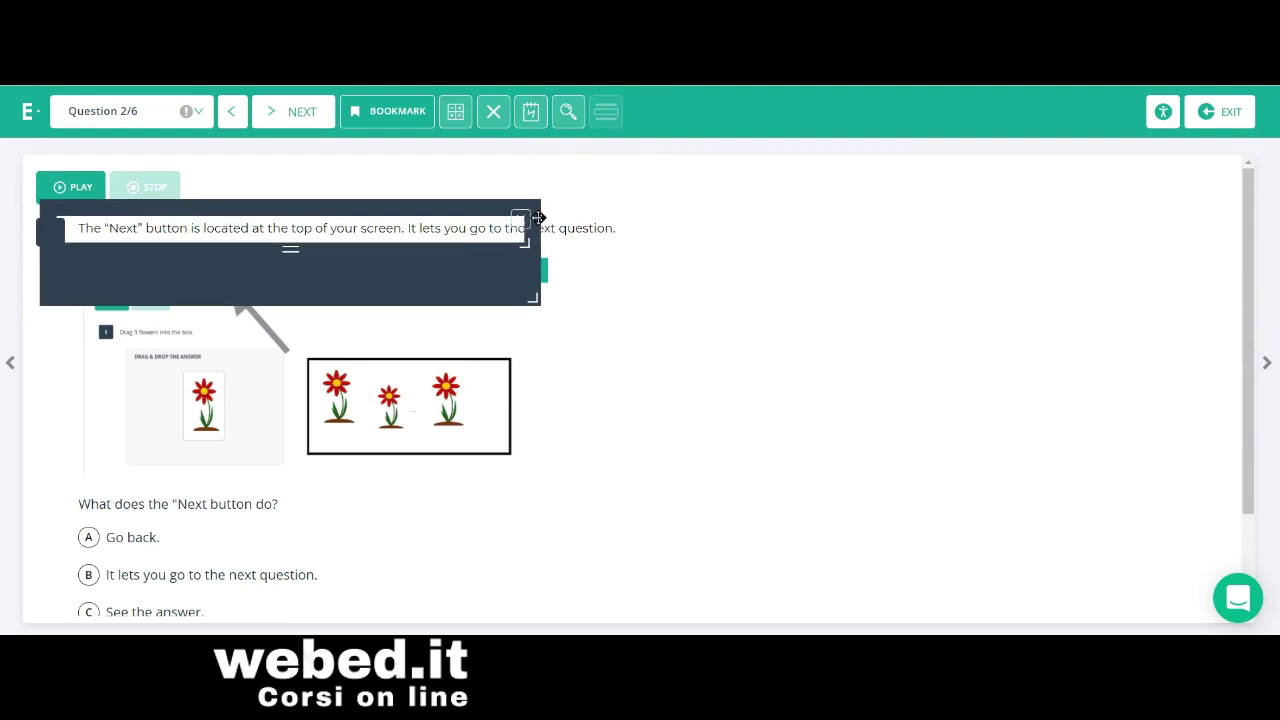
{"action": "left_click", "coordinate": [568, 111]}
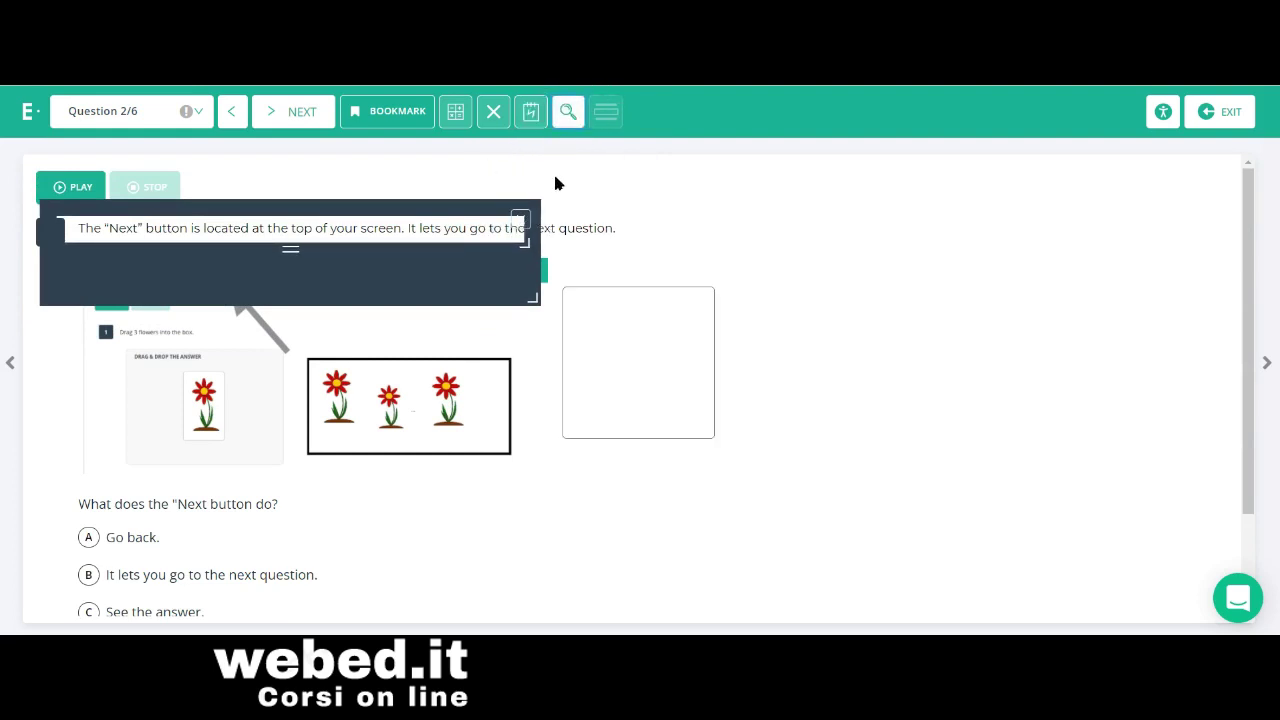
{"action": "left_click", "coordinate": [568, 113]}
Open the scratch pad and lay a ruler across the question's image, with the line reader moved clear of the question
{"action": "left_click", "coordinate": [531, 113]}
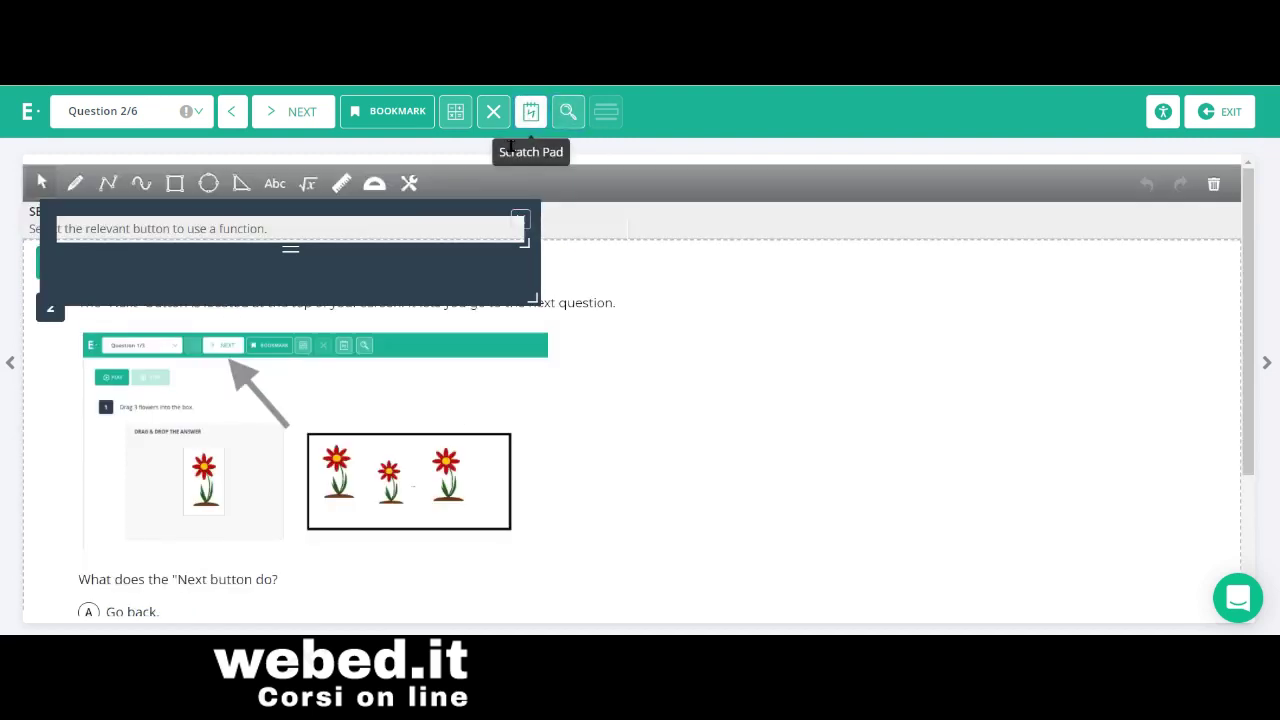
{"action": "left_click_drag", "start_coordinate": [592, 348], "coordinate": [1120, 466]}
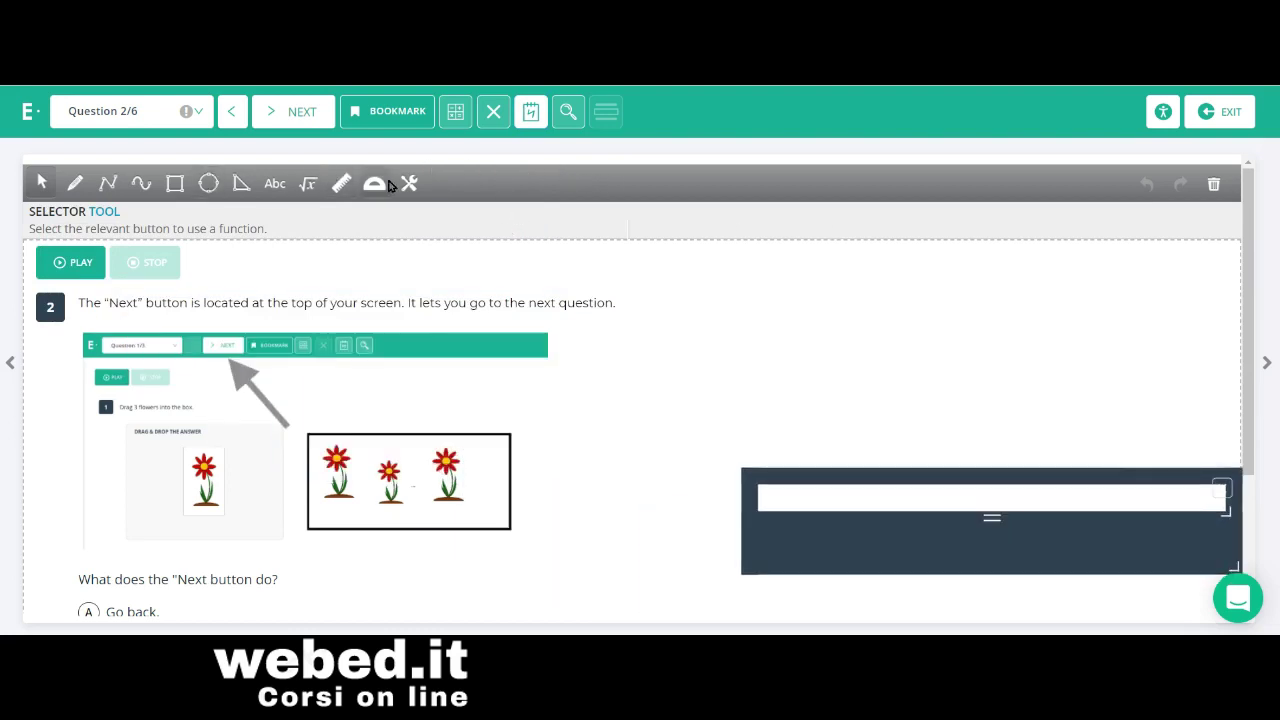
{"action": "left_click", "coordinate": [345, 184]}
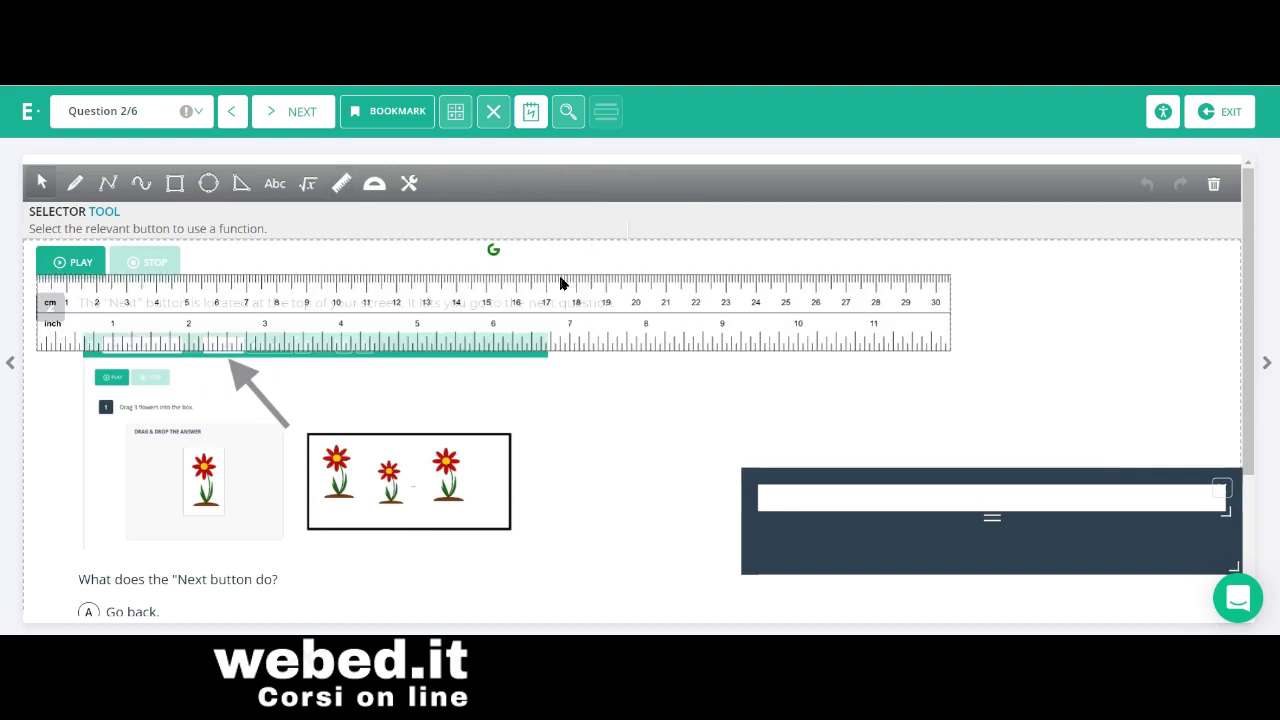
{"action": "left_click_drag", "start_coordinate": [566, 288], "coordinate": [751, 372]}
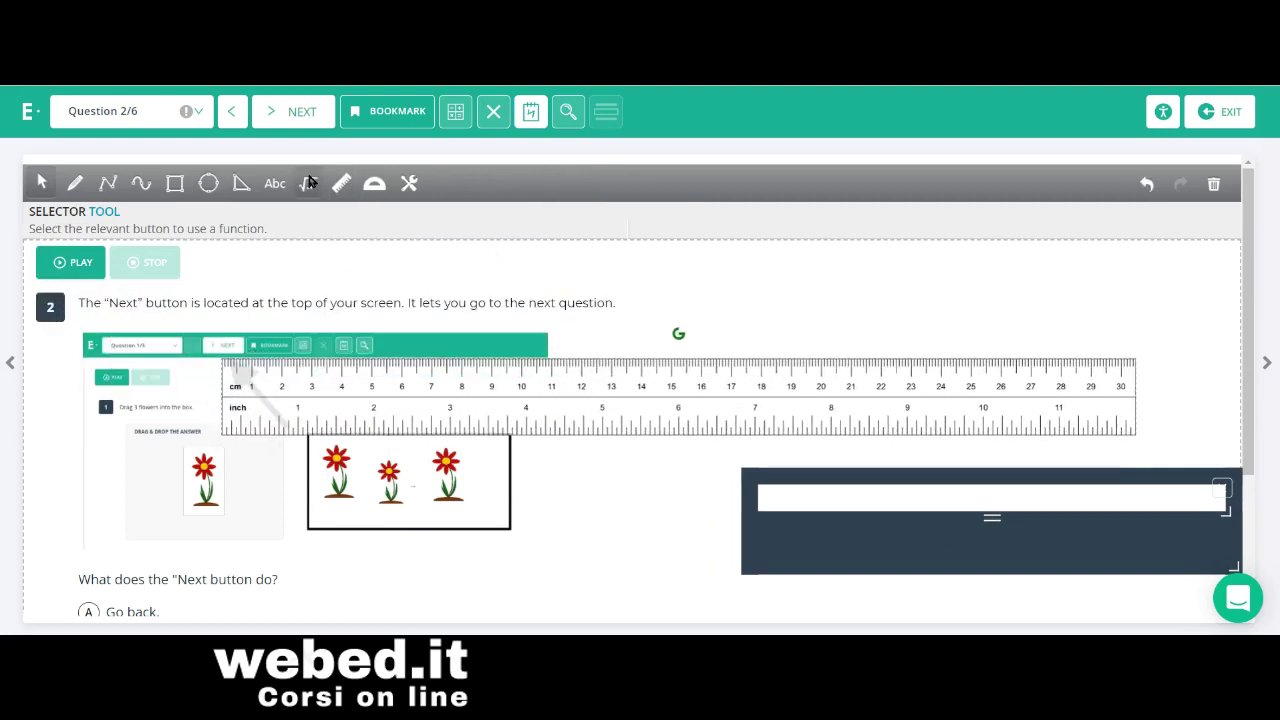
Try the scratch pad's text and editing tools on the question and close the scratch pad
{"action": "left_click", "coordinate": [309, 183]}
{"action": "left_click", "coordinate": [275, 183]}
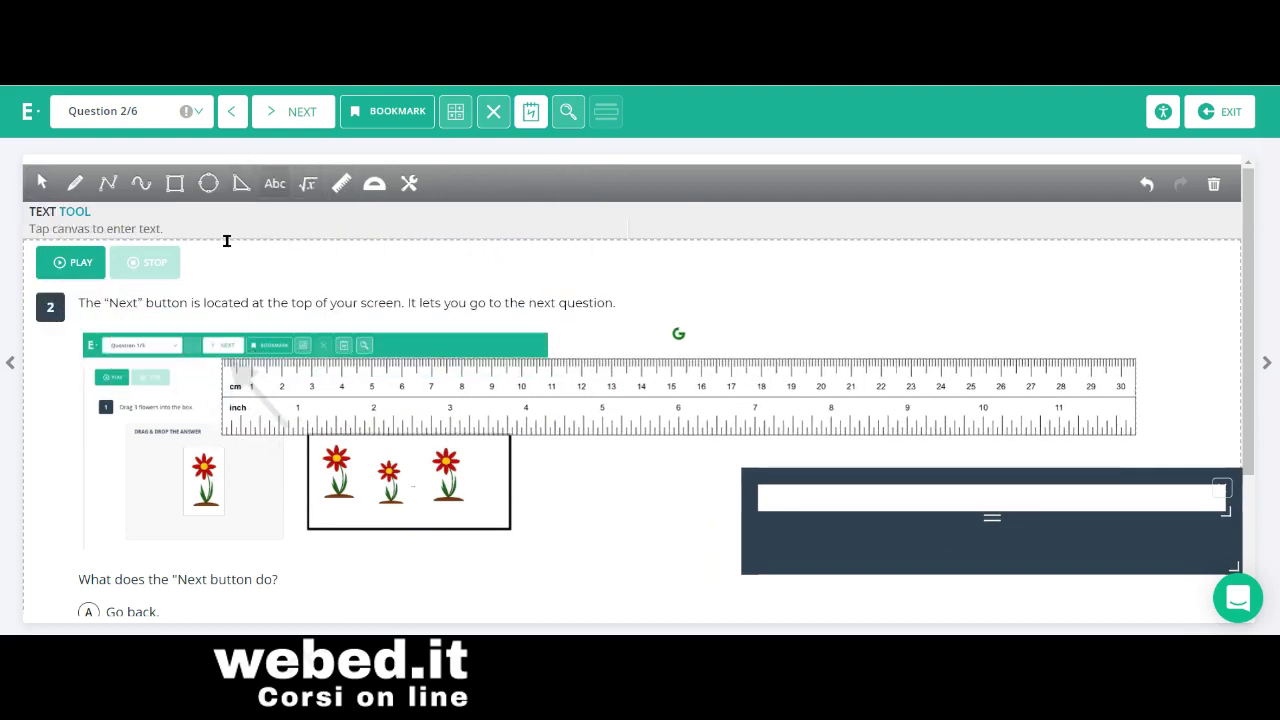
{"action": "left_click", "coordinate": [353, 280]}
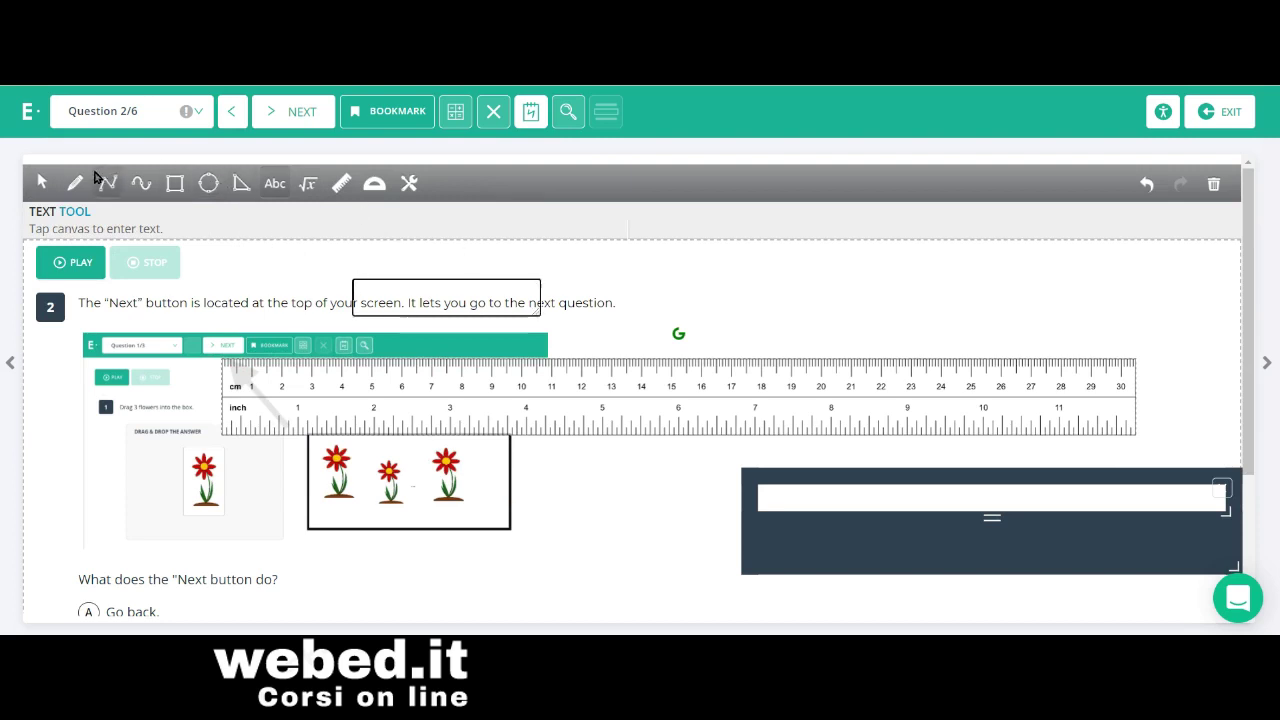
{"action": "left_click", "coordinate": [408, 184]}
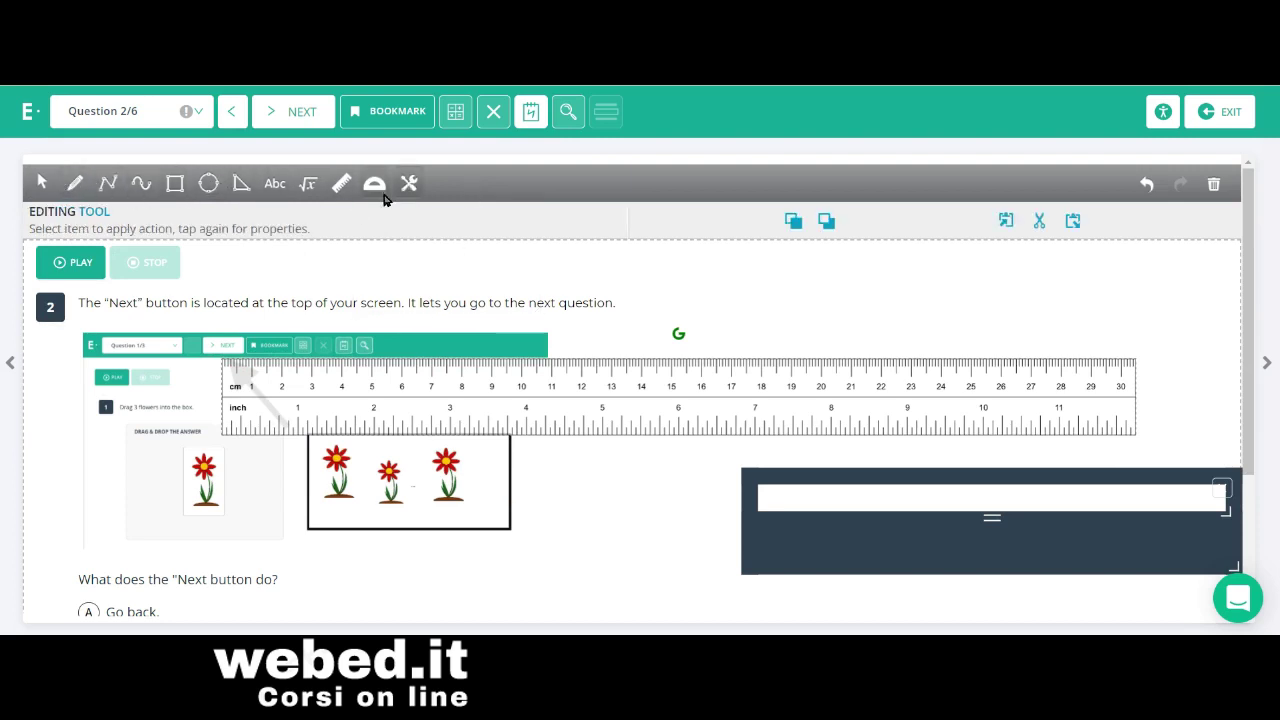
{"action": "left_click", "coordinate": [528, 112]}
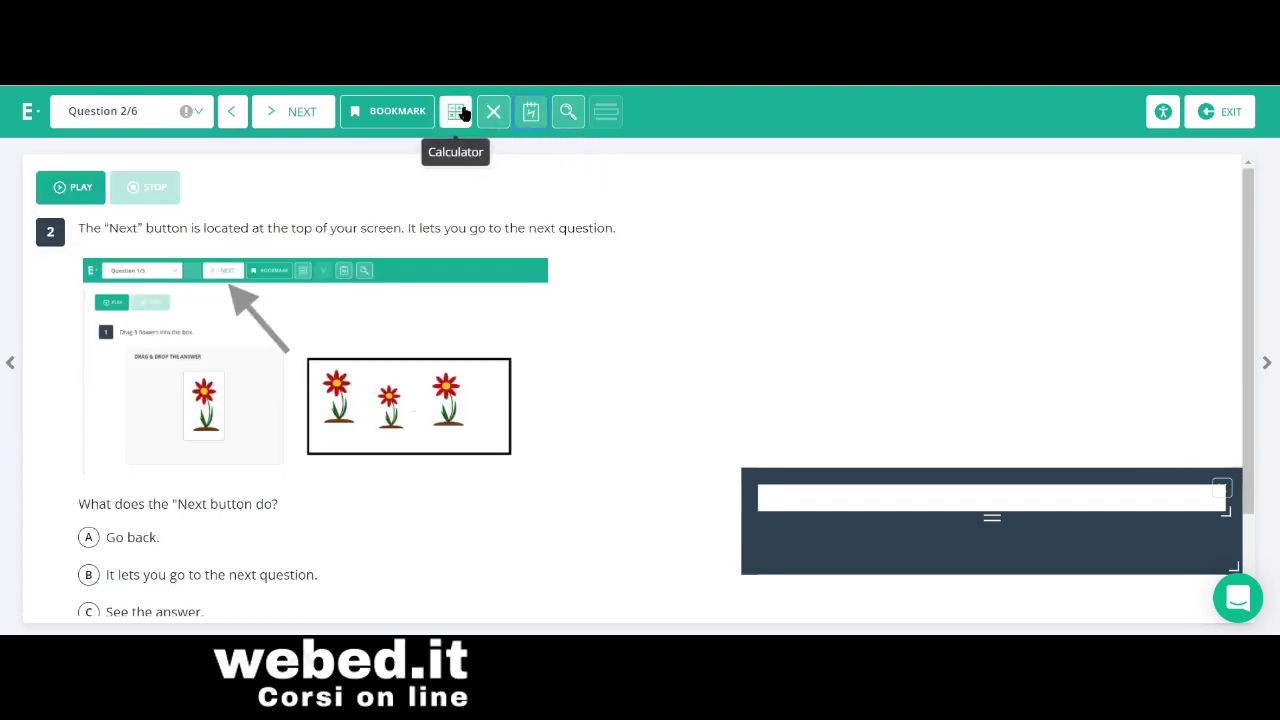
View the basic calculator over the question and close it
{"action": "left_click", "coordinate": [457, 118]}
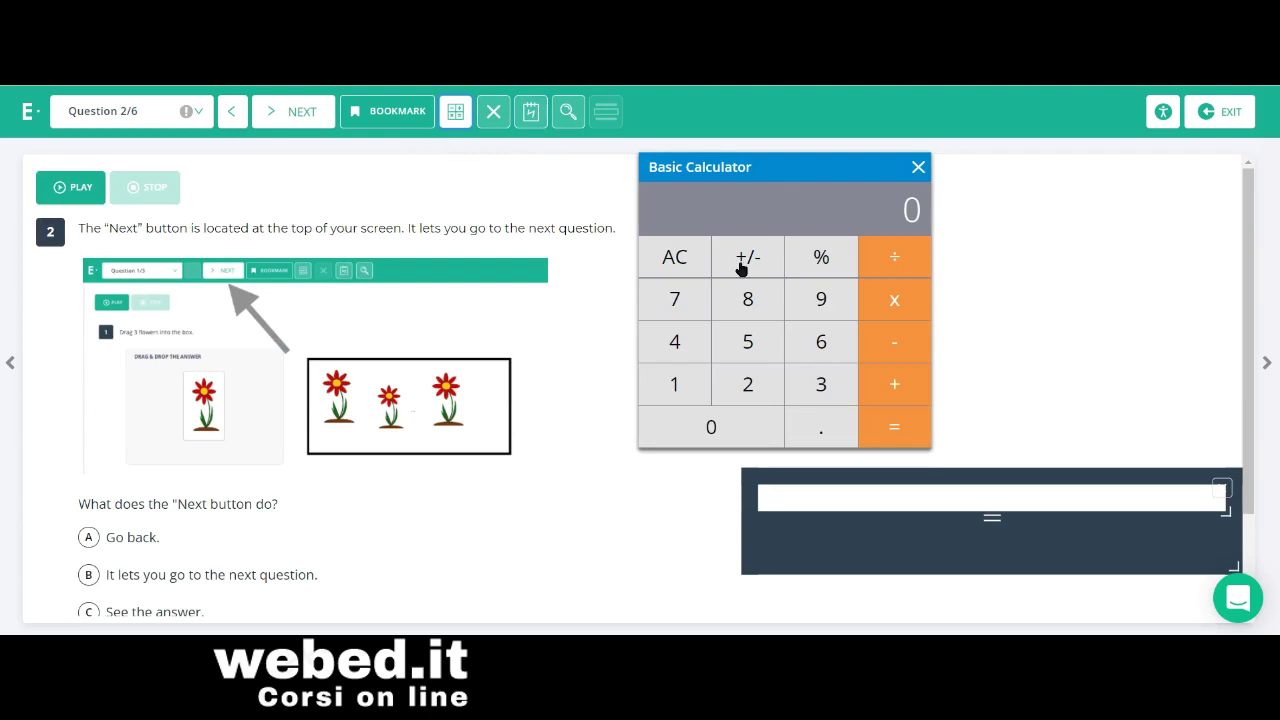
{"action": "left_click", "coordinate": [916, 167]}
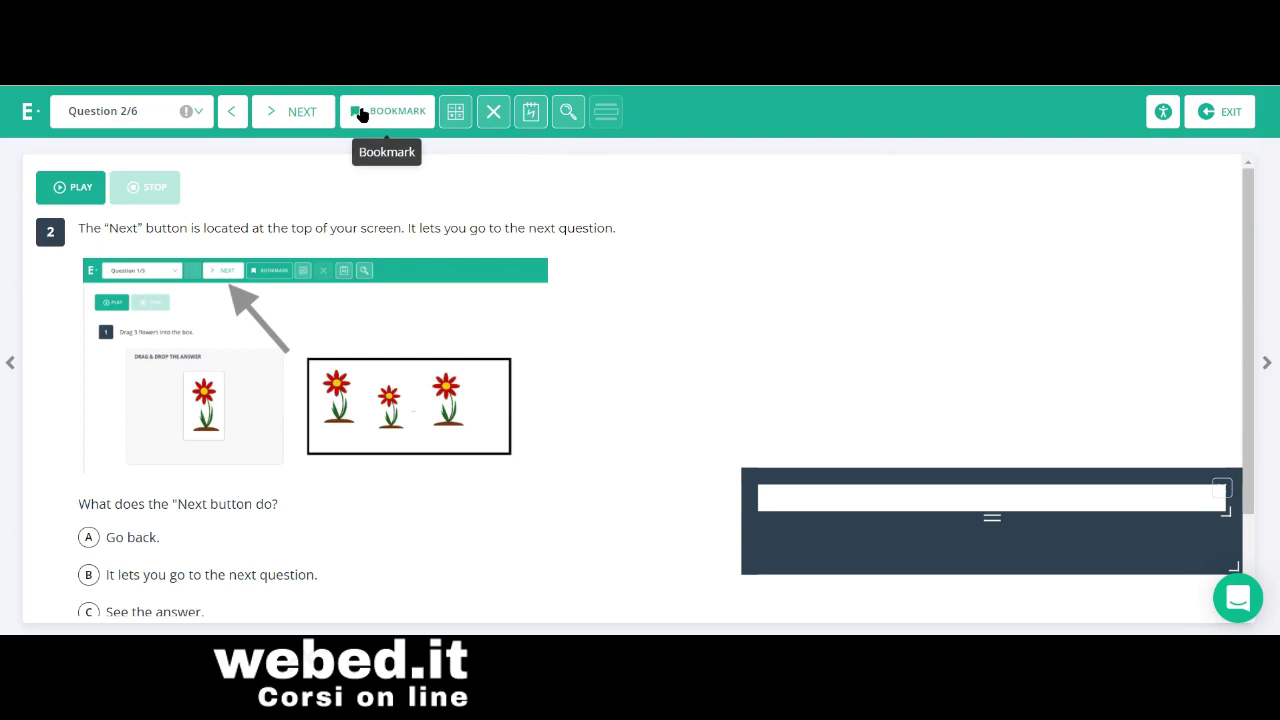
Open the test options, try the Medium Gray on Light Gray color contrast, and set it to Black on Rose
{"action": "left_click", "coordinate": [1164, 116]}
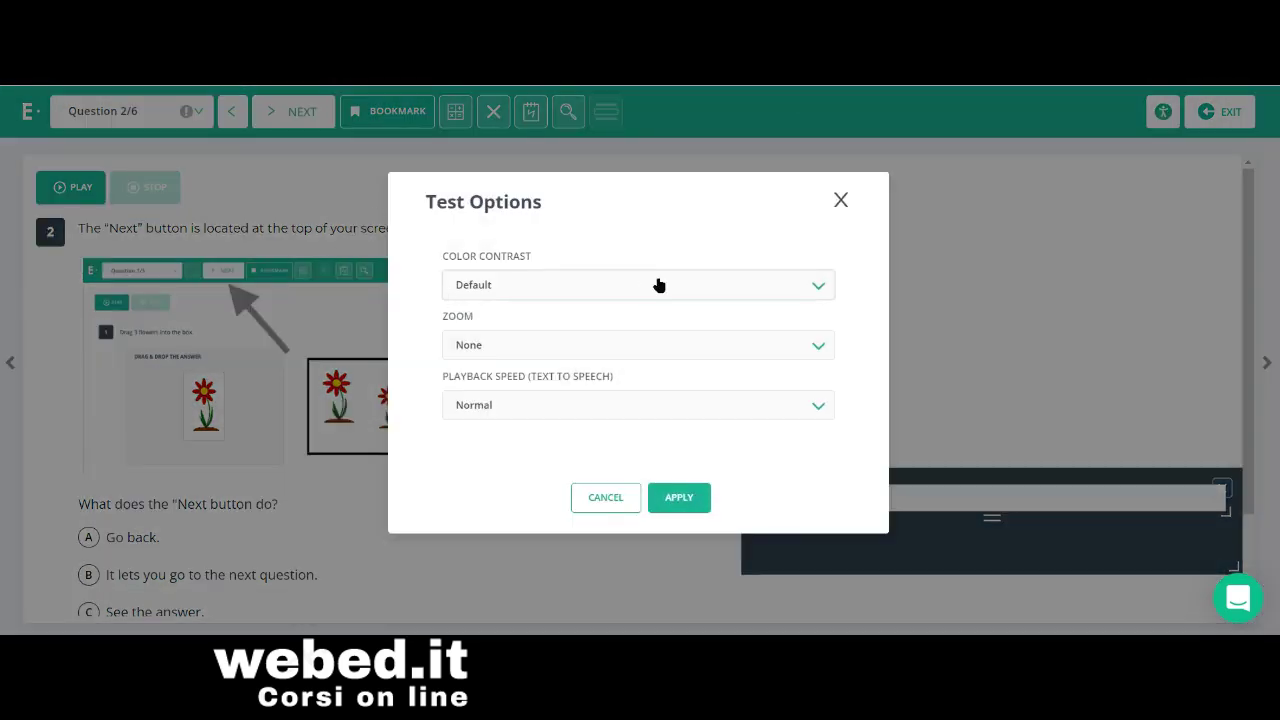
{"action": "left_click", "coordinate": [819, 288]}
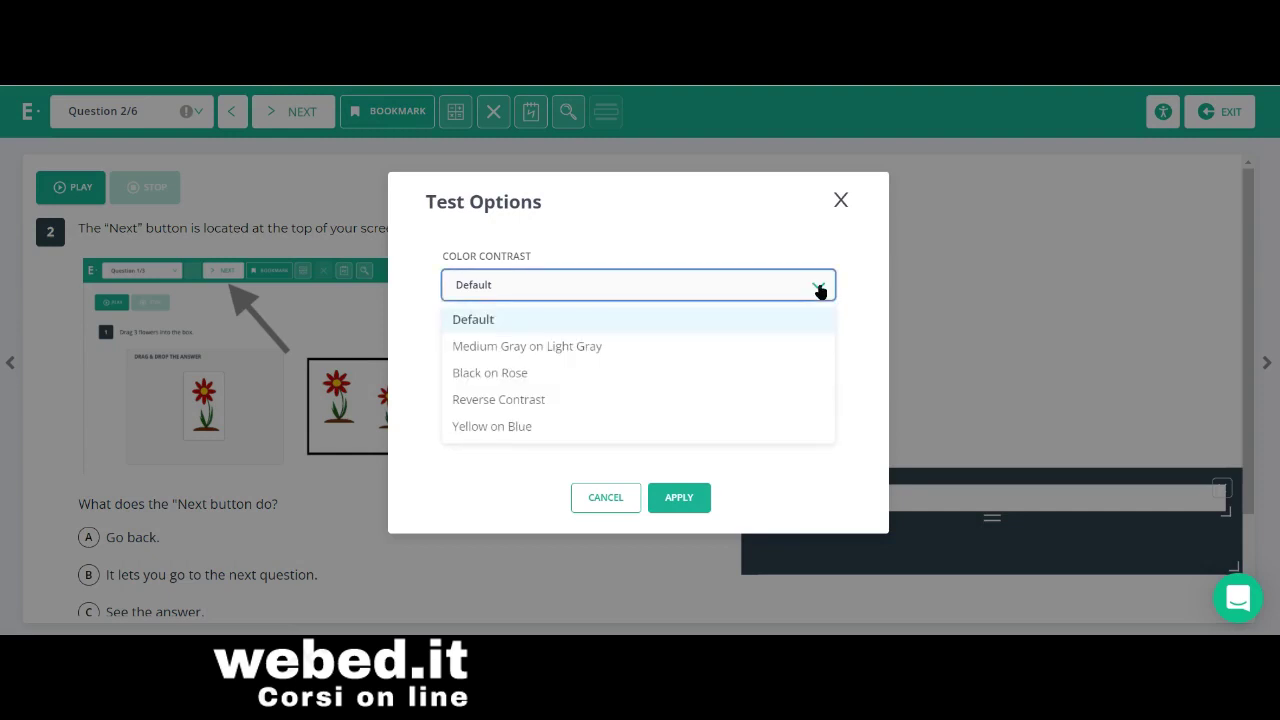
{"action": "left_click", "coordinate": [559, 350]}
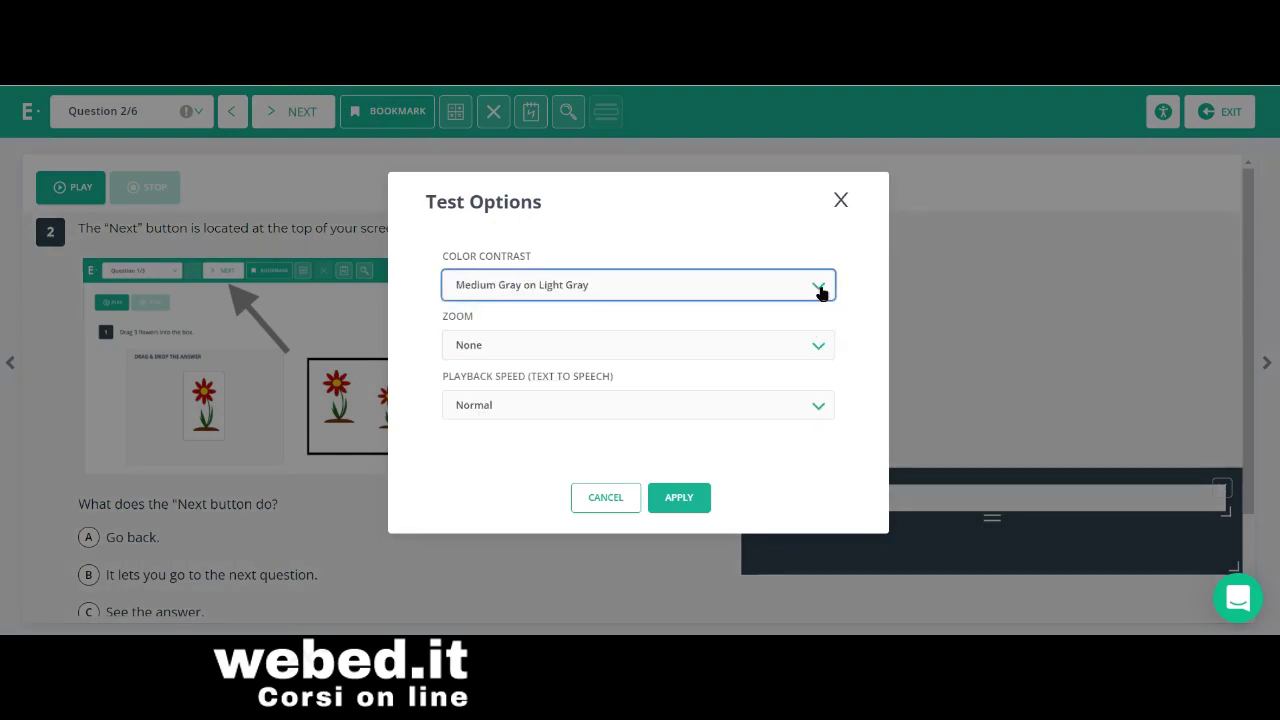
{"action": "left_click", "coordinate": [821, 289]}
{"action": "left_click", "coordinate": [531, 371]}
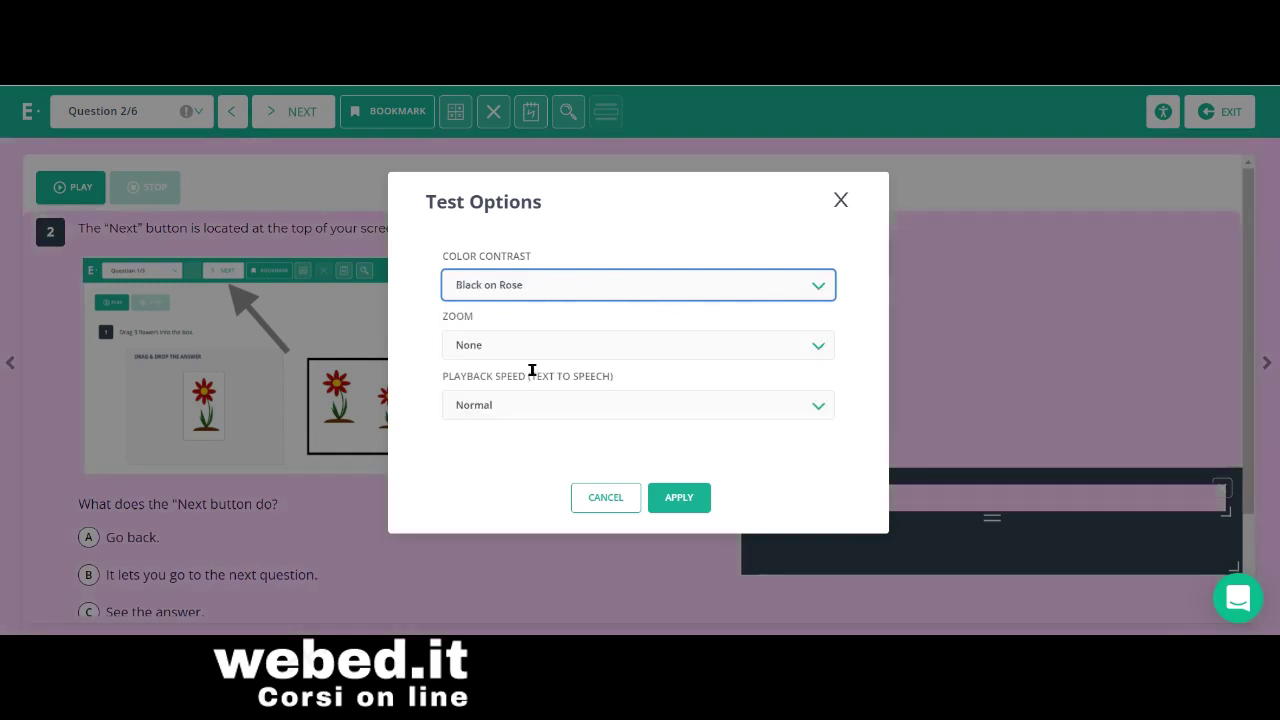
Set the test zoom to 1.75X standard, apply the test options, and view the enlarged question 2
{"action": "left_click", "coordinate": [820, 348]}
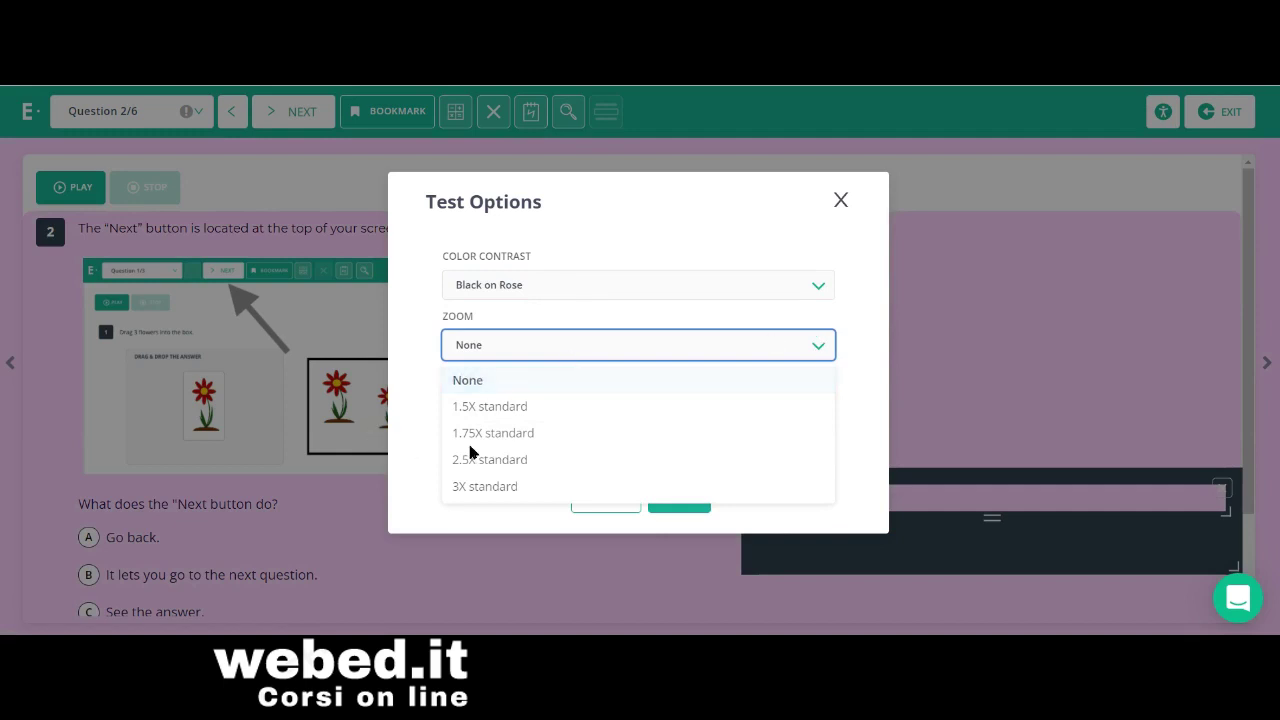
{"action": "left_click", "coordinate": [500, 434]}
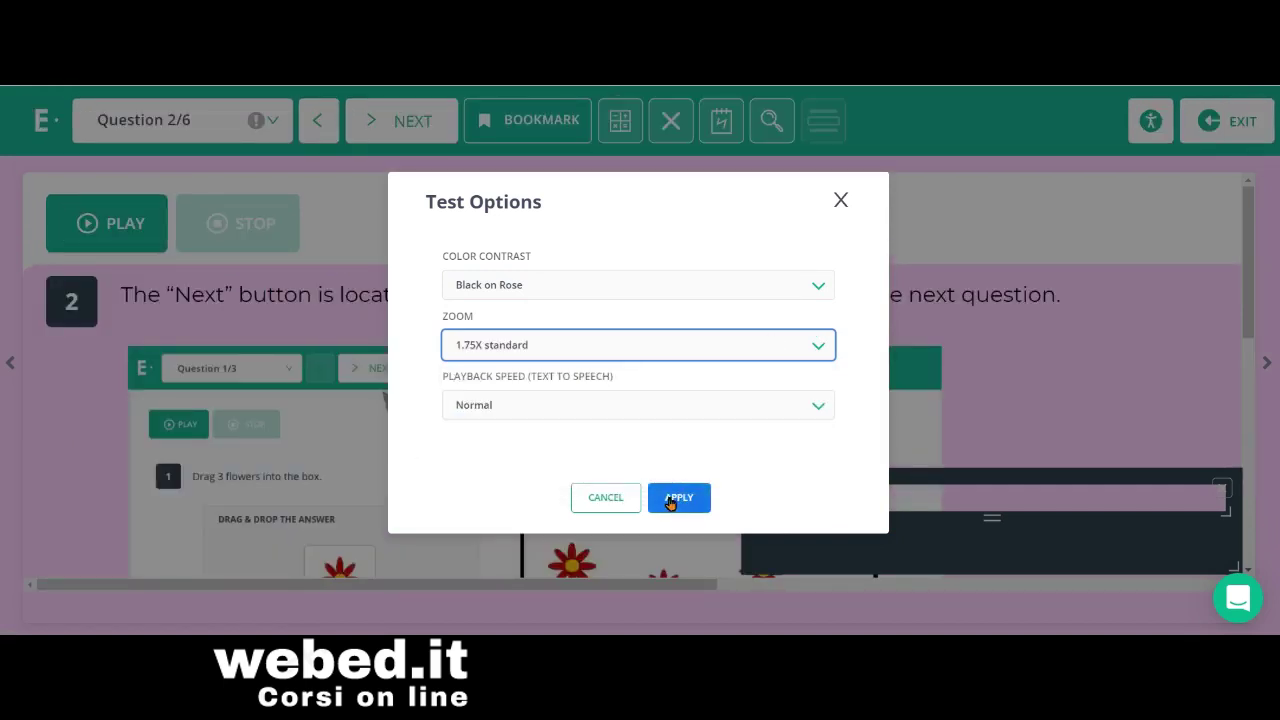
{"action": "left_click", "coordinate": [676, 498]}
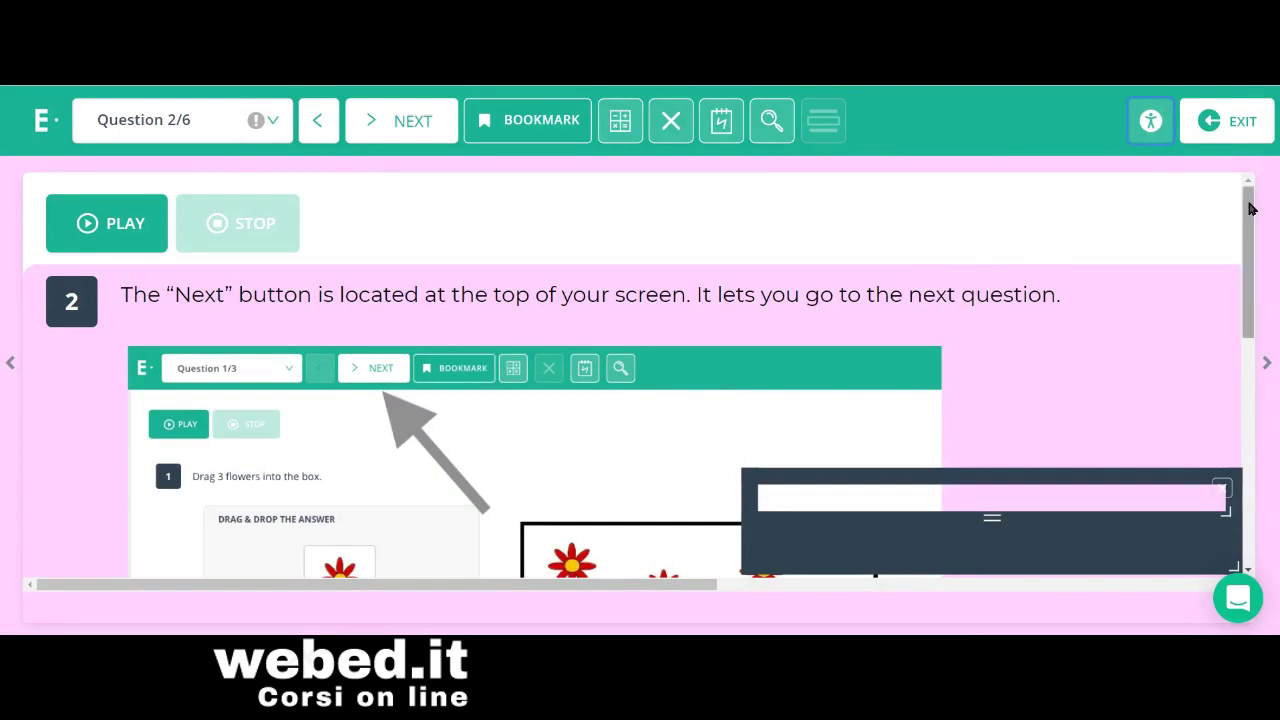
{"action": "mouse_move", "coordinate": [1250, 208]}
{"action": "left_mouse_down"}
{"action": "mouse_move", "coordinate": [1246, 405]}
{"action": "mouse_move", "coordinate": [1246, 202]}
{"action": "left_mouse_up"}
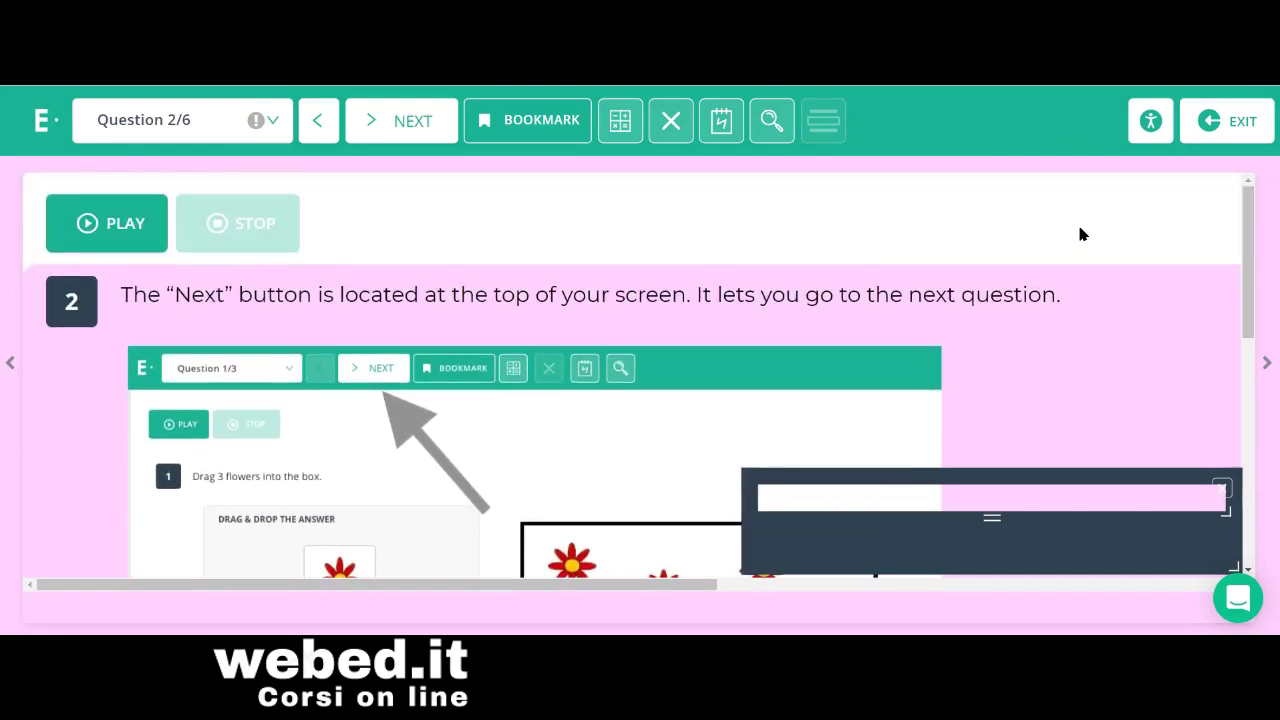